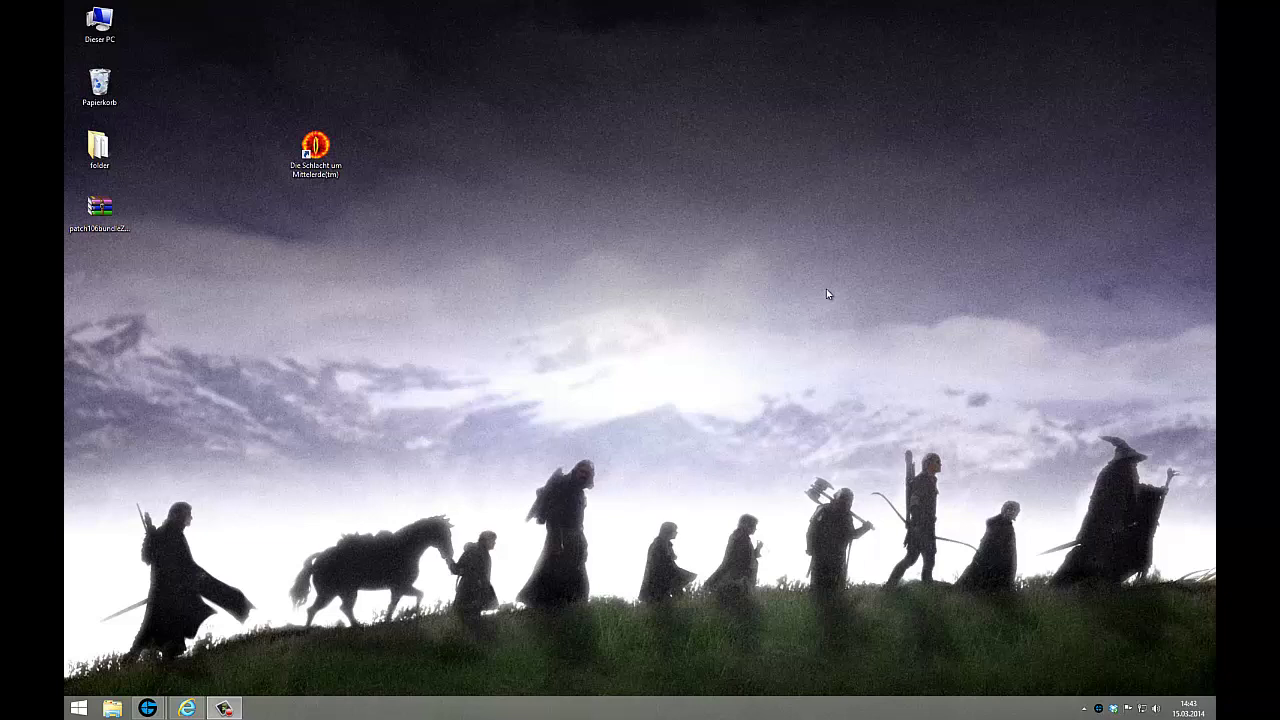
Launch Battle for Middle-earth, check its version in Options, then close the game.
double_click(314, 145)
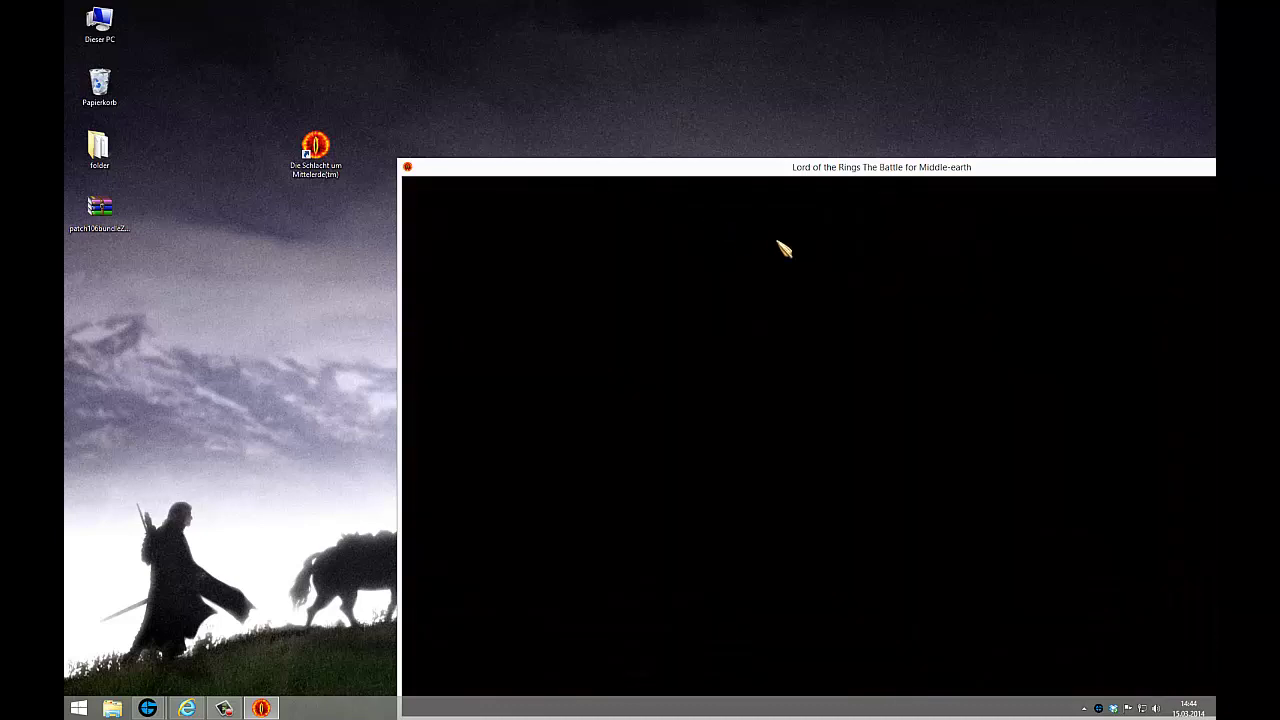
left_click_drag(689, 171, 455, 40)
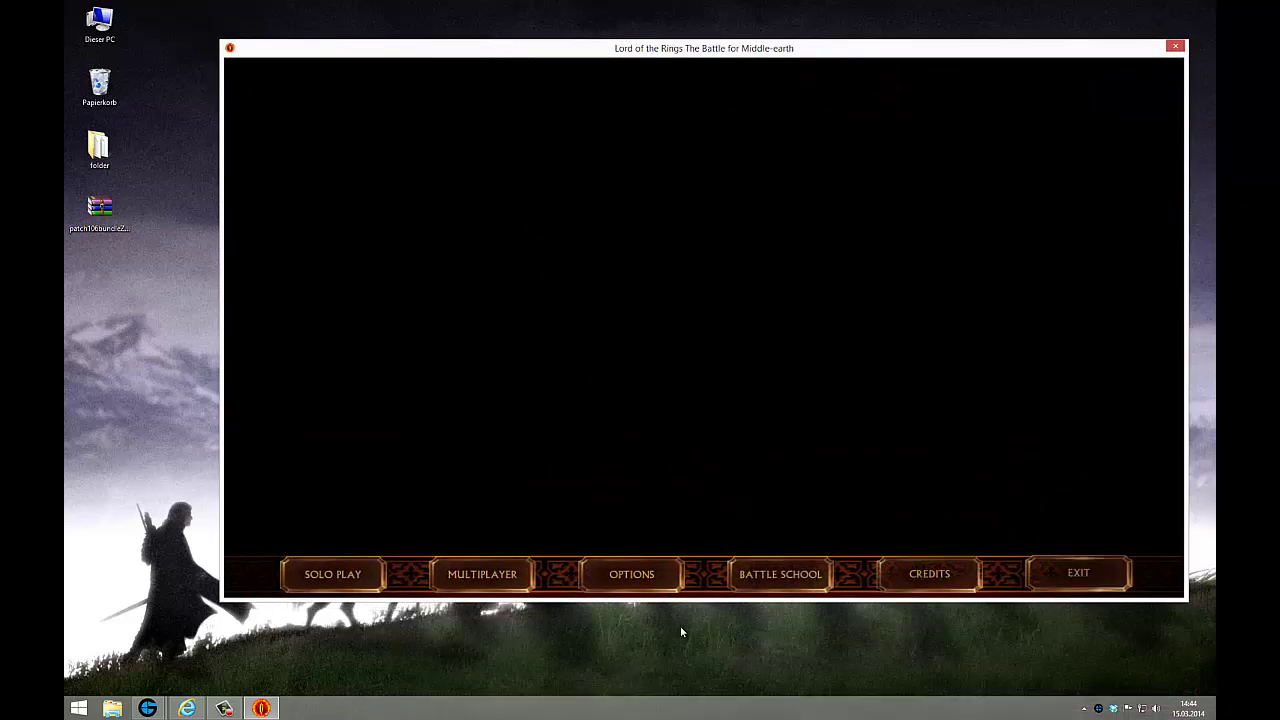
left_click(632, 576)
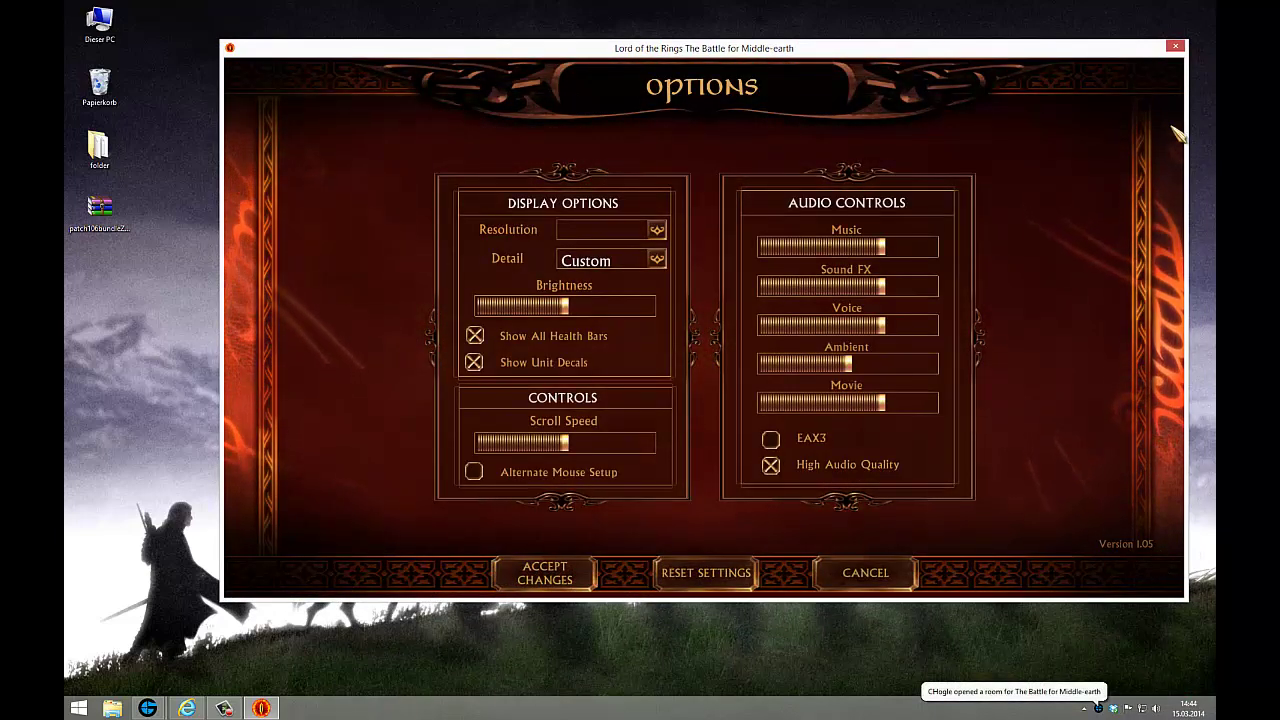
left_click(1176, 47)
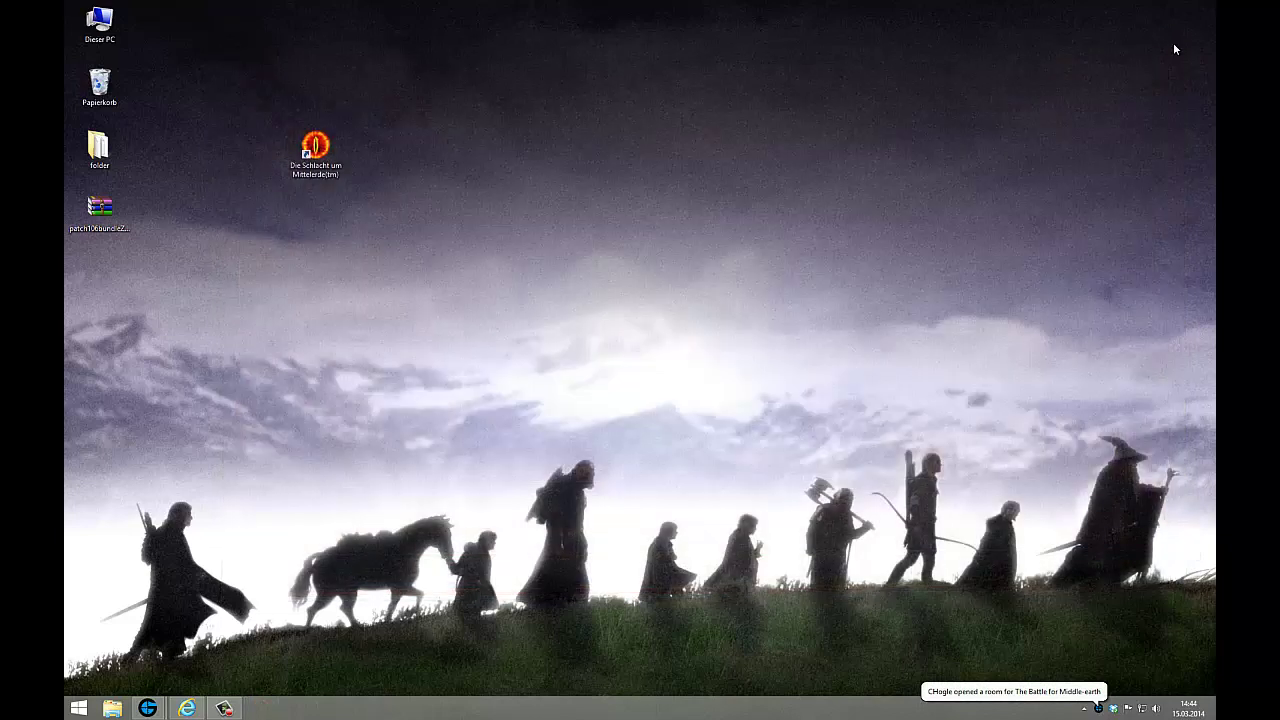
In Internet Explorer, try foreshire.blogspot.com, then load the corrected forshire.blogspot.de address.
left_click(187, 708)
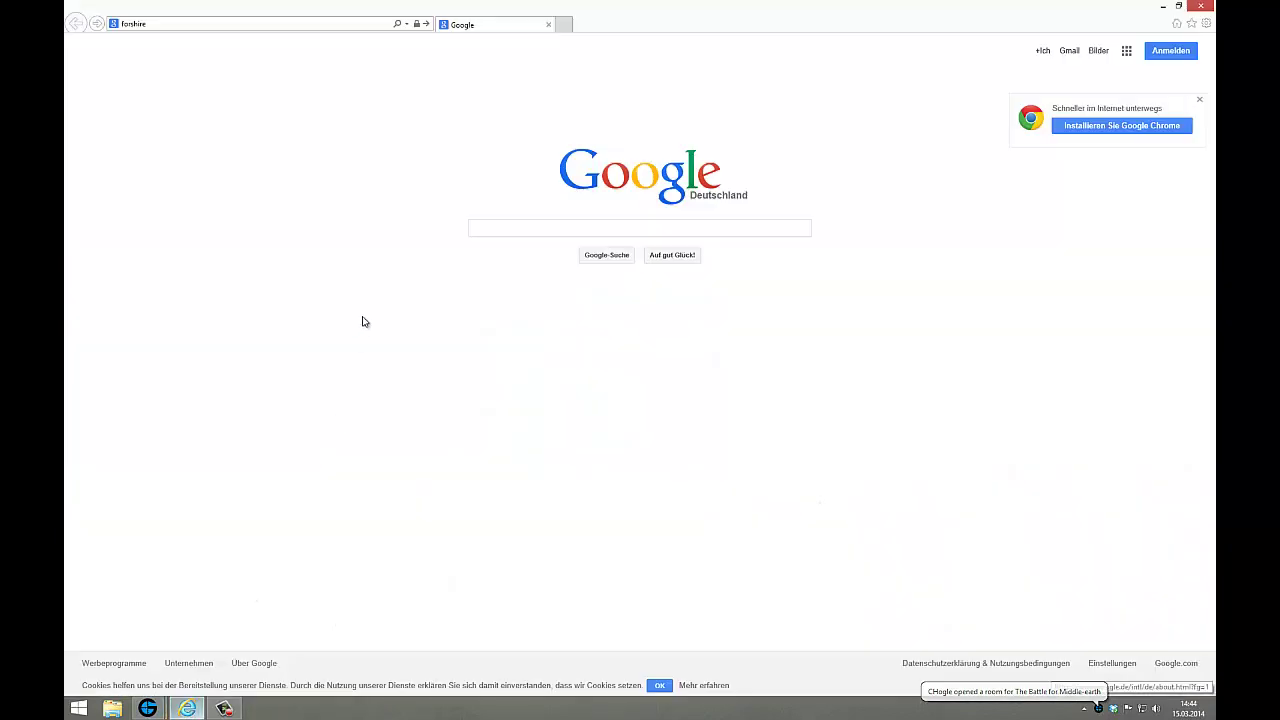
left_click(173, 25)
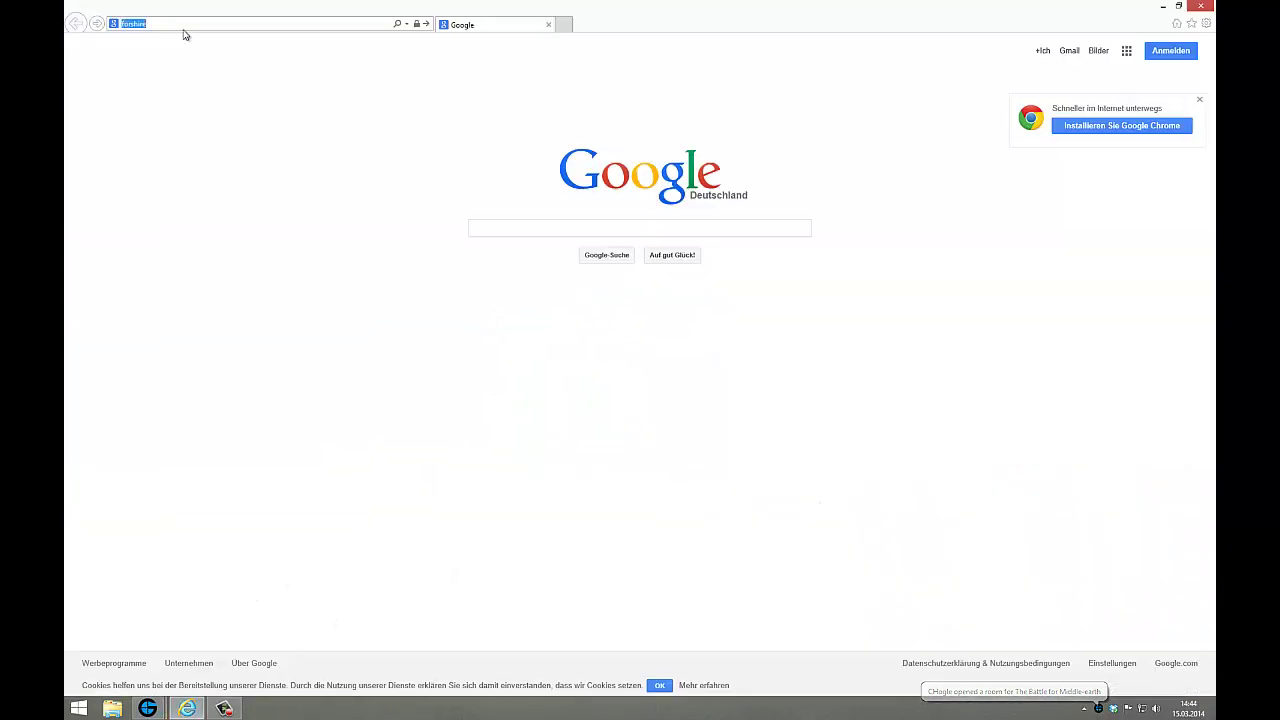
type("fores")
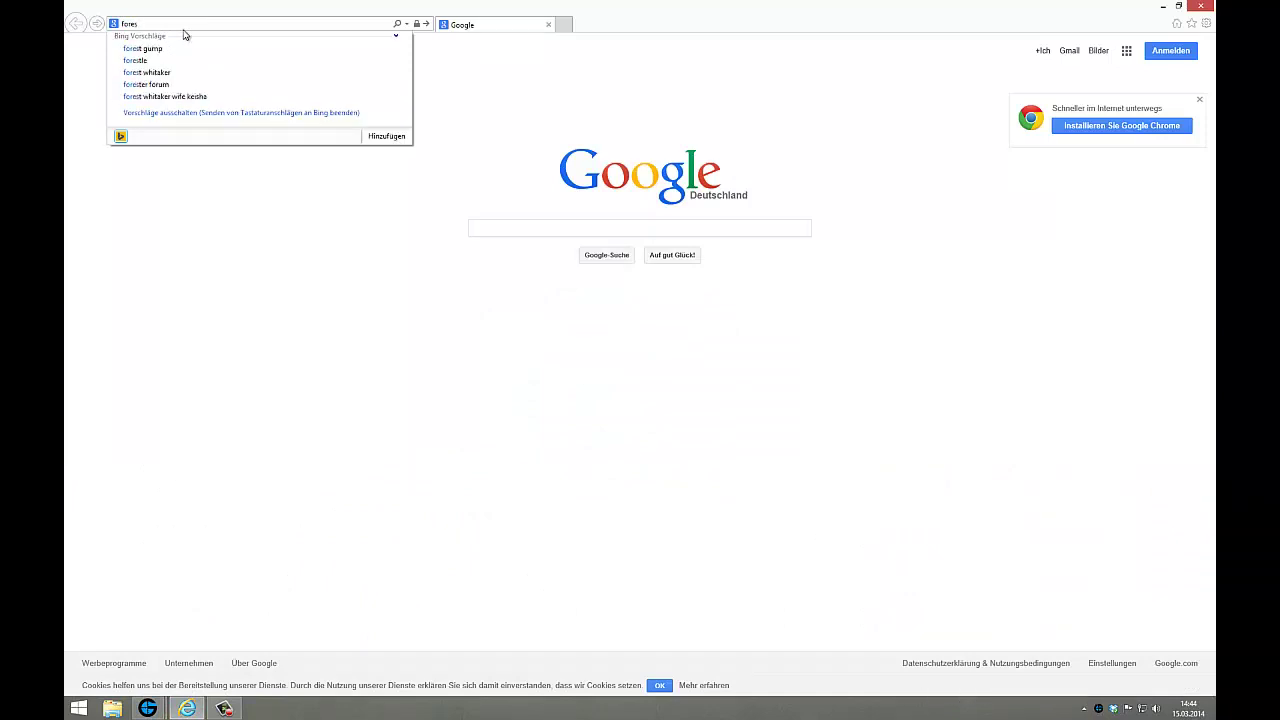
type("hire")
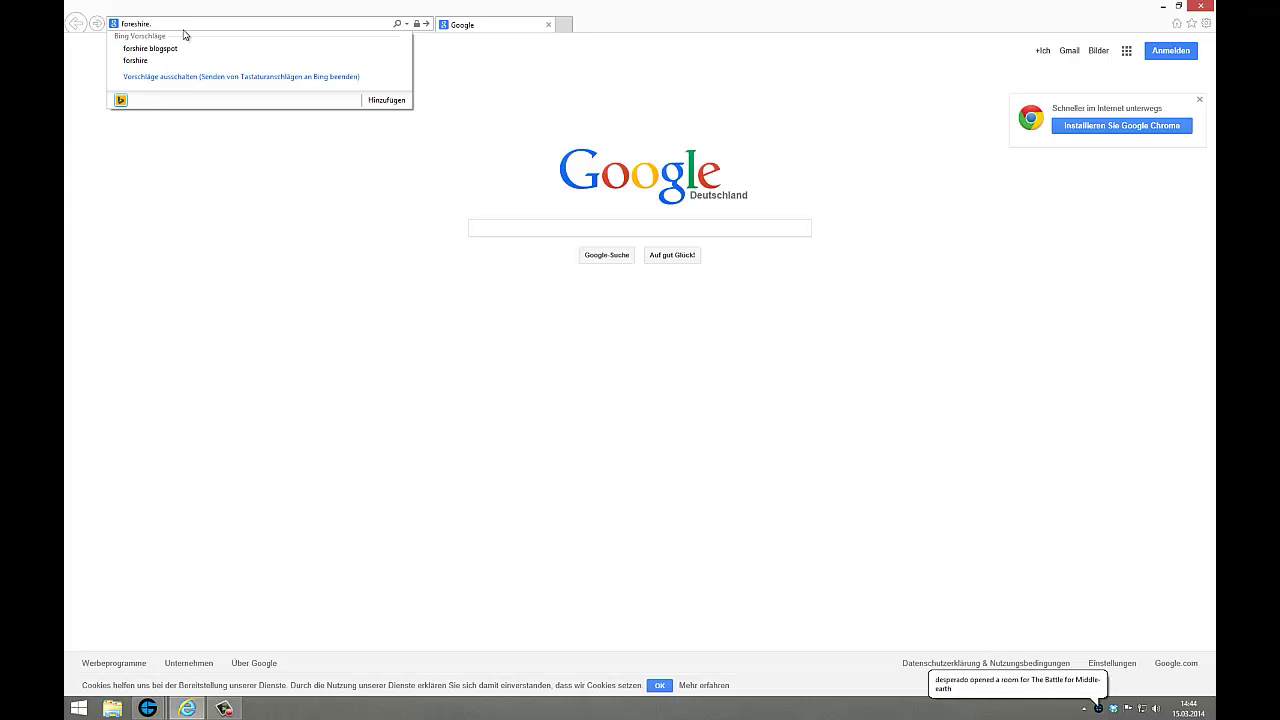
type(".blogs")
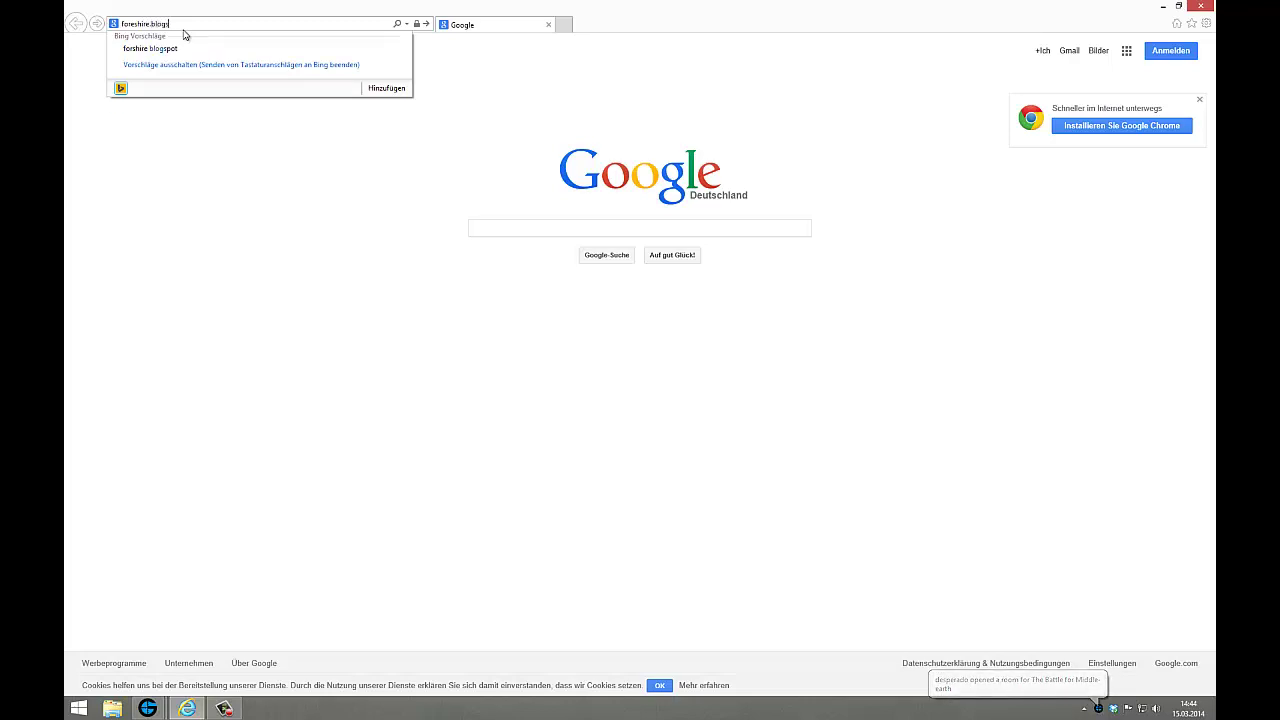
type("pot.com")
key("Return")
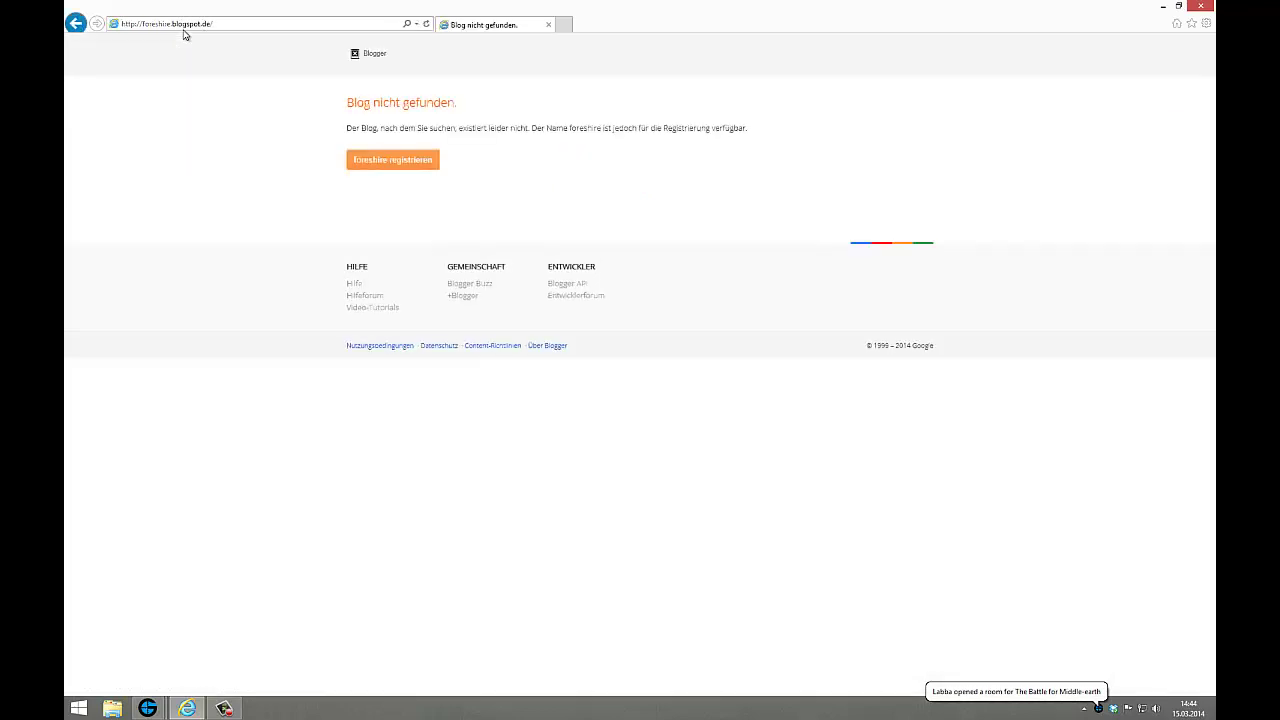
left_click(184, 24)
type("for")
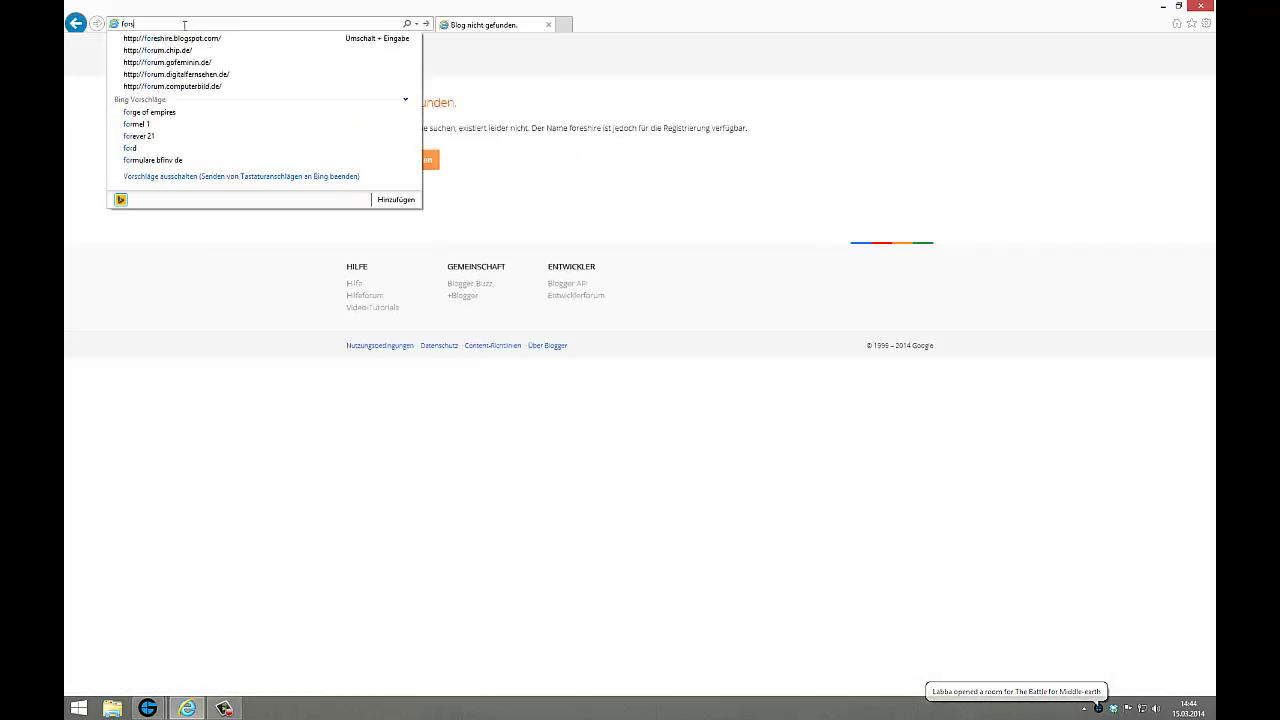
type("eshire.blo")
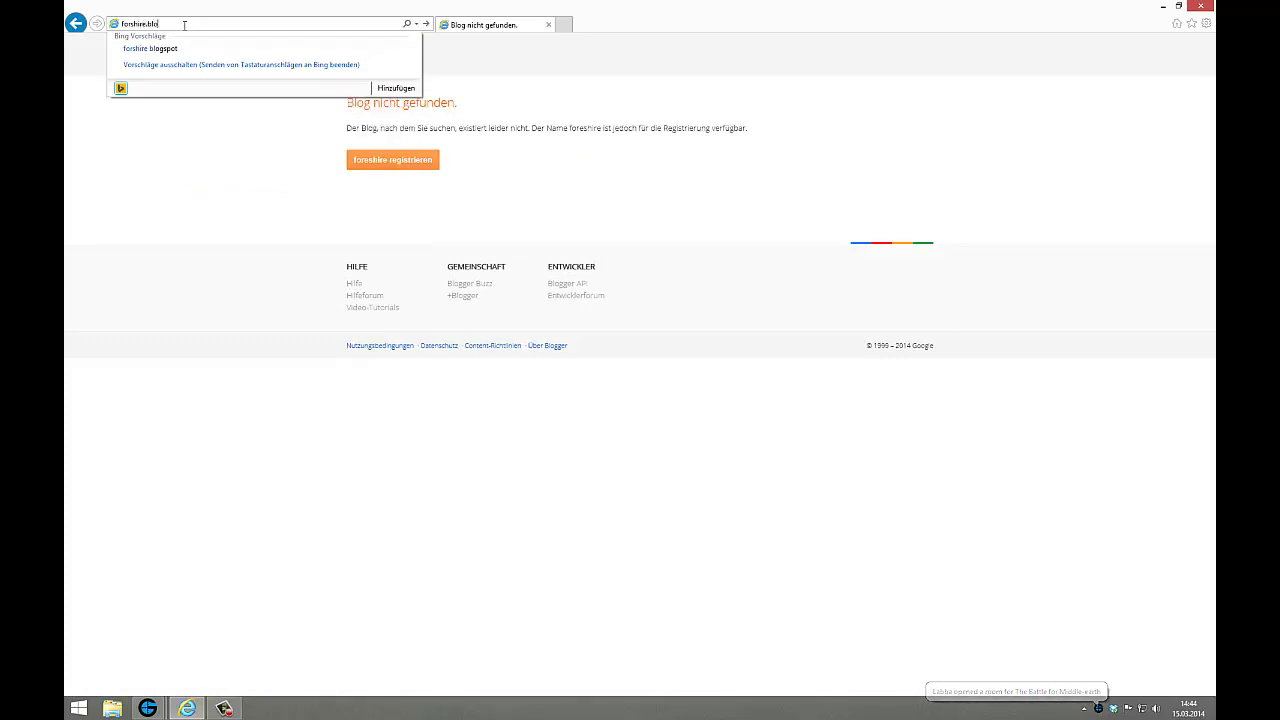
type("gspot.de")
key("Return")
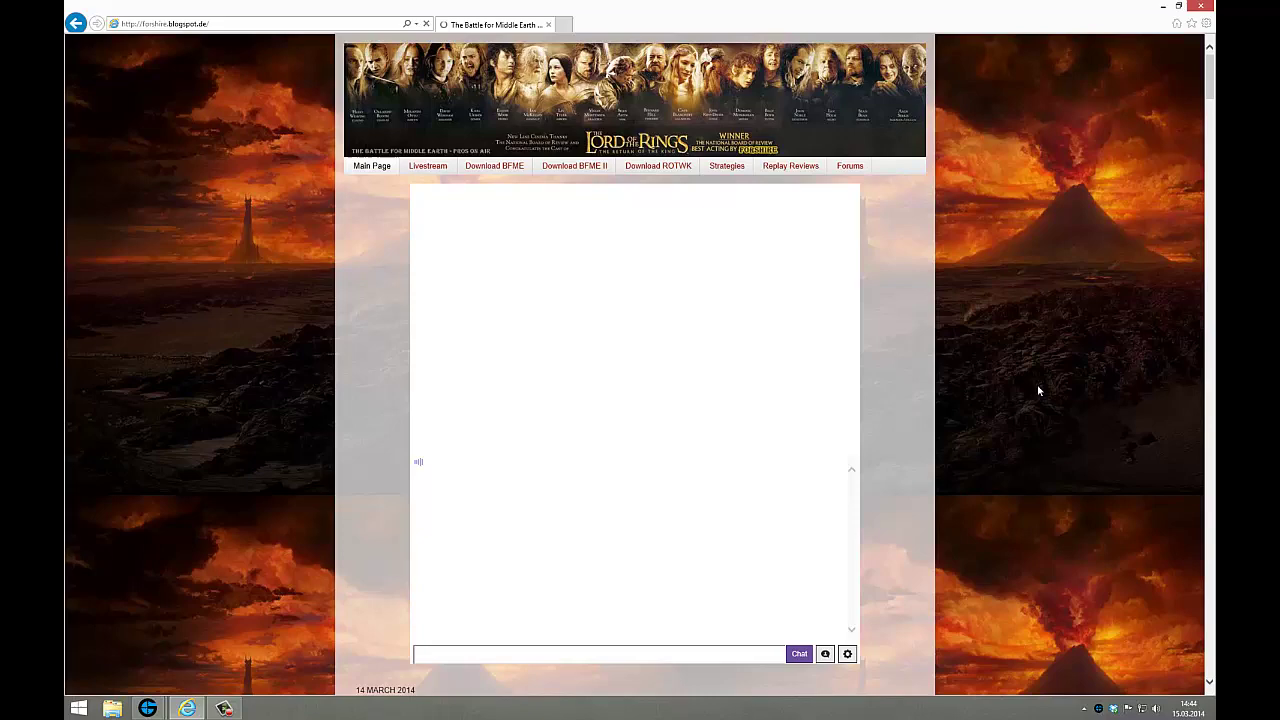
Scroll down the blog to the BFME 1 Patch 1.06 post and its How to install steps.
scroll(1037, 384, "down", 5)
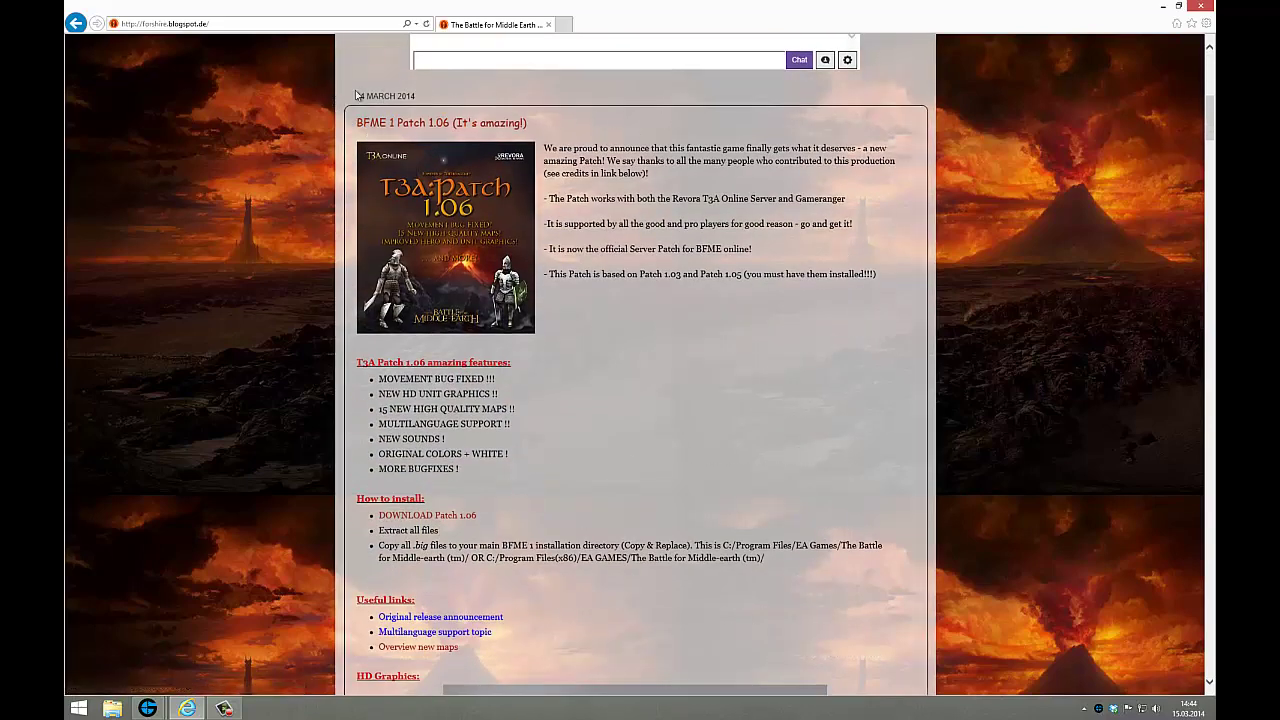
scroll(683, 239, "down", 1)
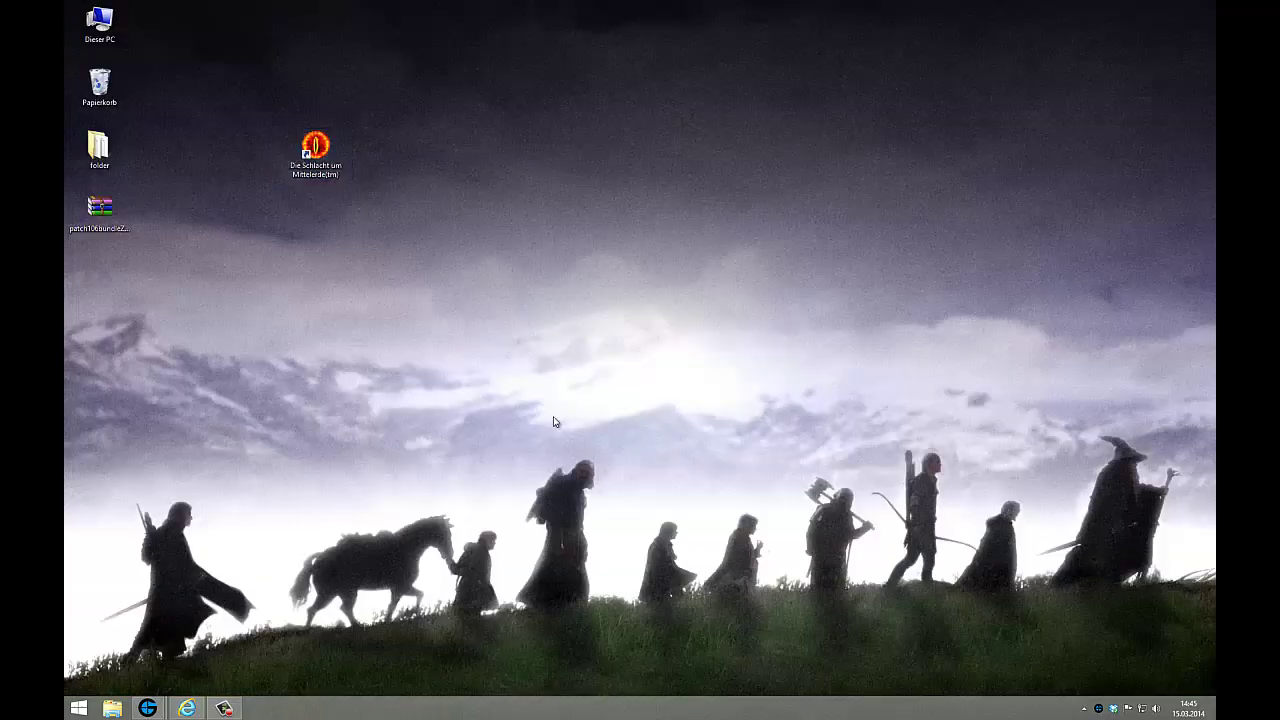
Open patch106bundleZoom.zip from the desktop in WinRAR and move its window right.
left_click(99, 214)
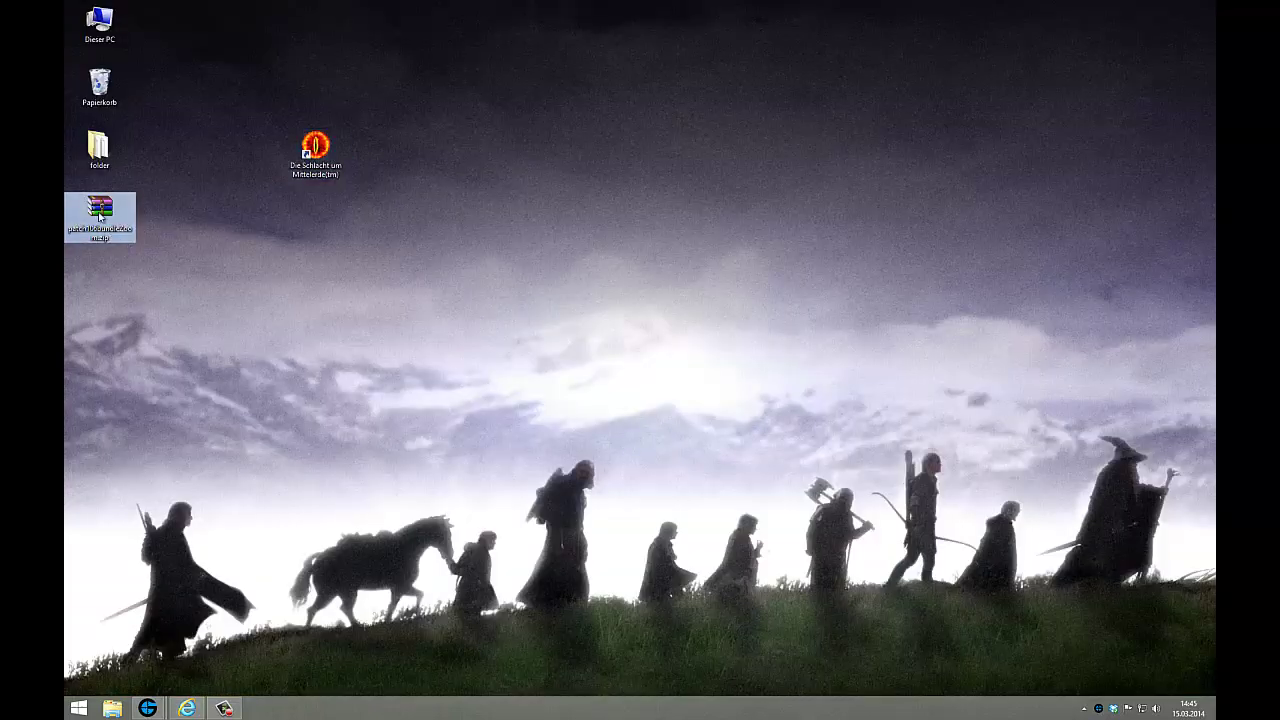
double_click(99, 212)
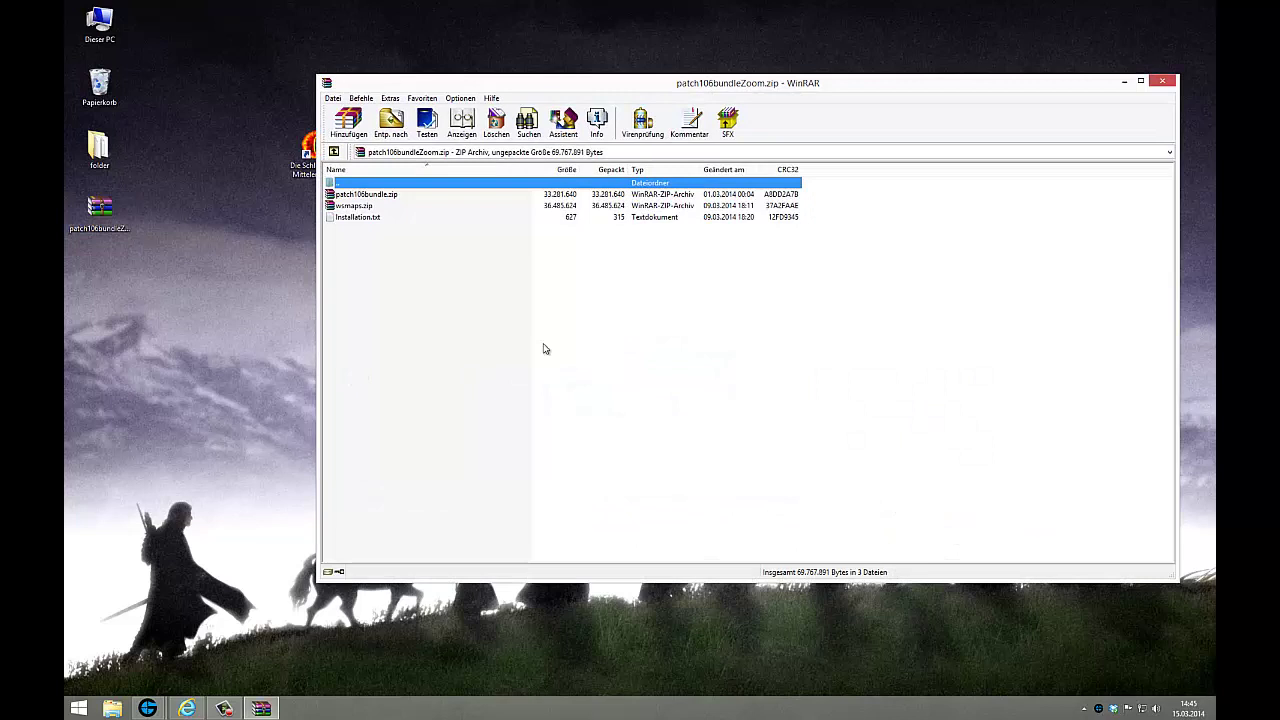
left_click_drag(482, 86, 802, 129)
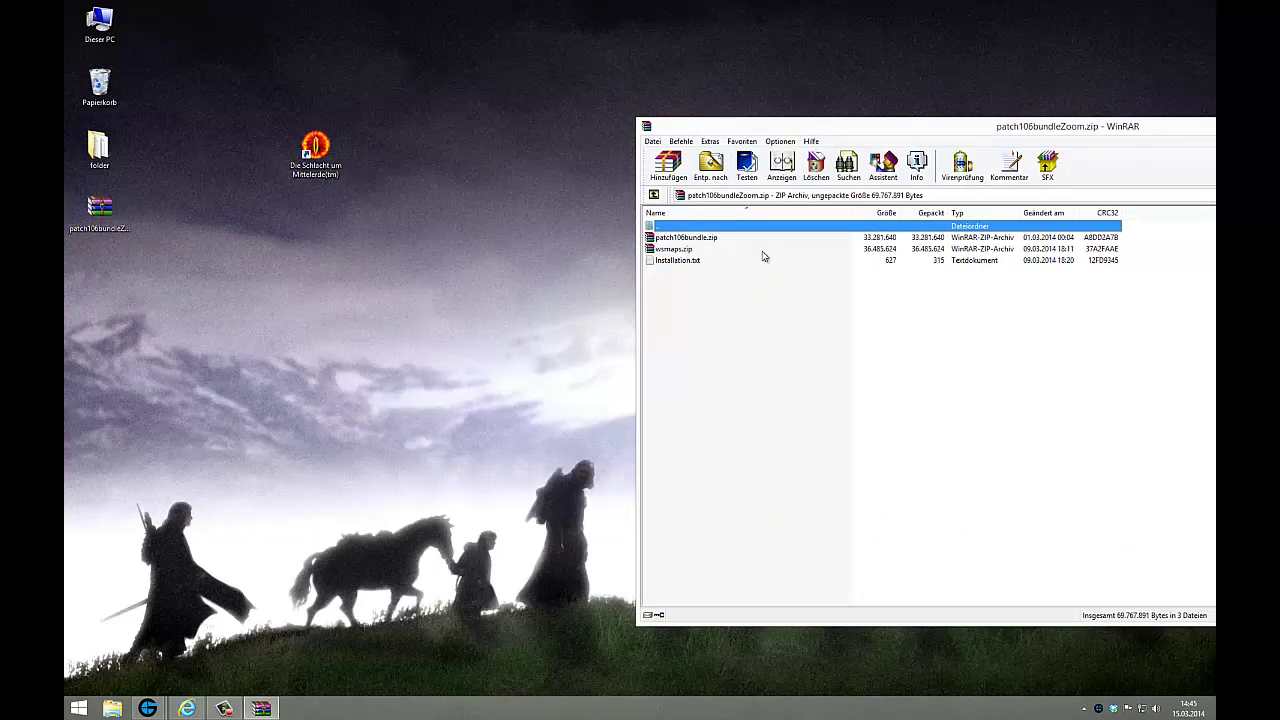
Open the inner patch106bundle.zip and select _patch106.big and _patch106textures.big.
left_click(724, 240)
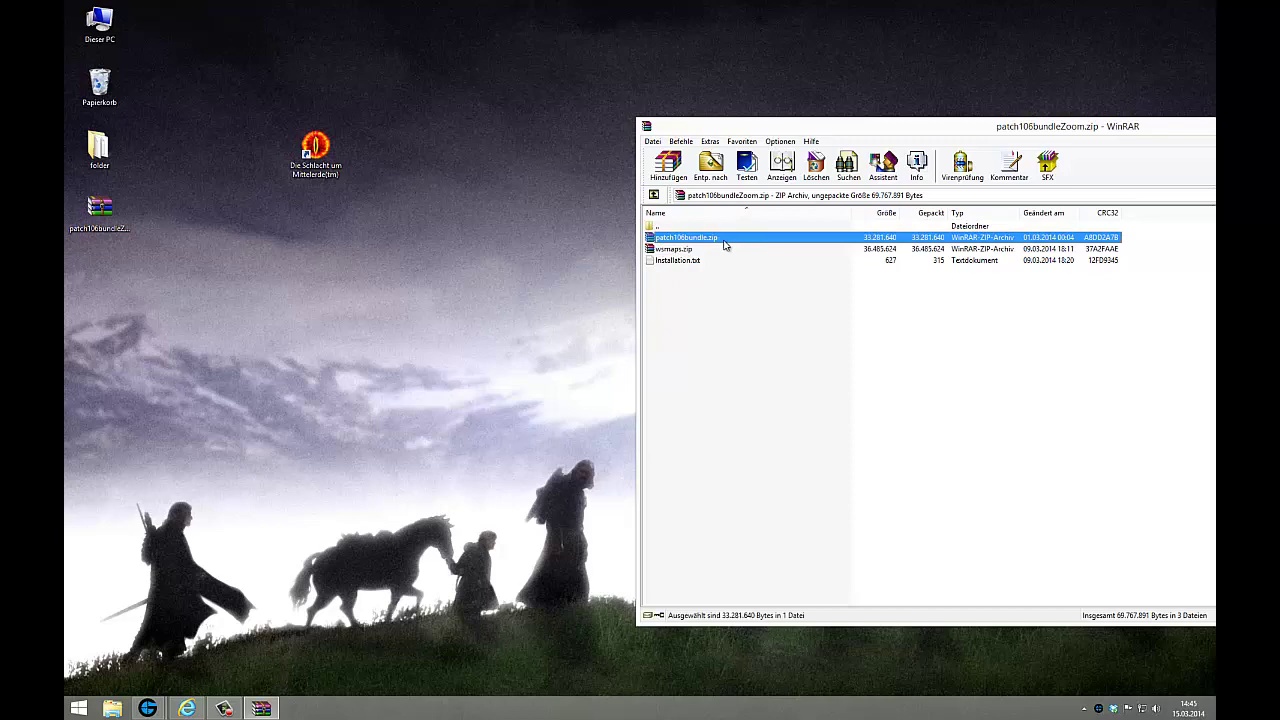
double_click(724, 242)
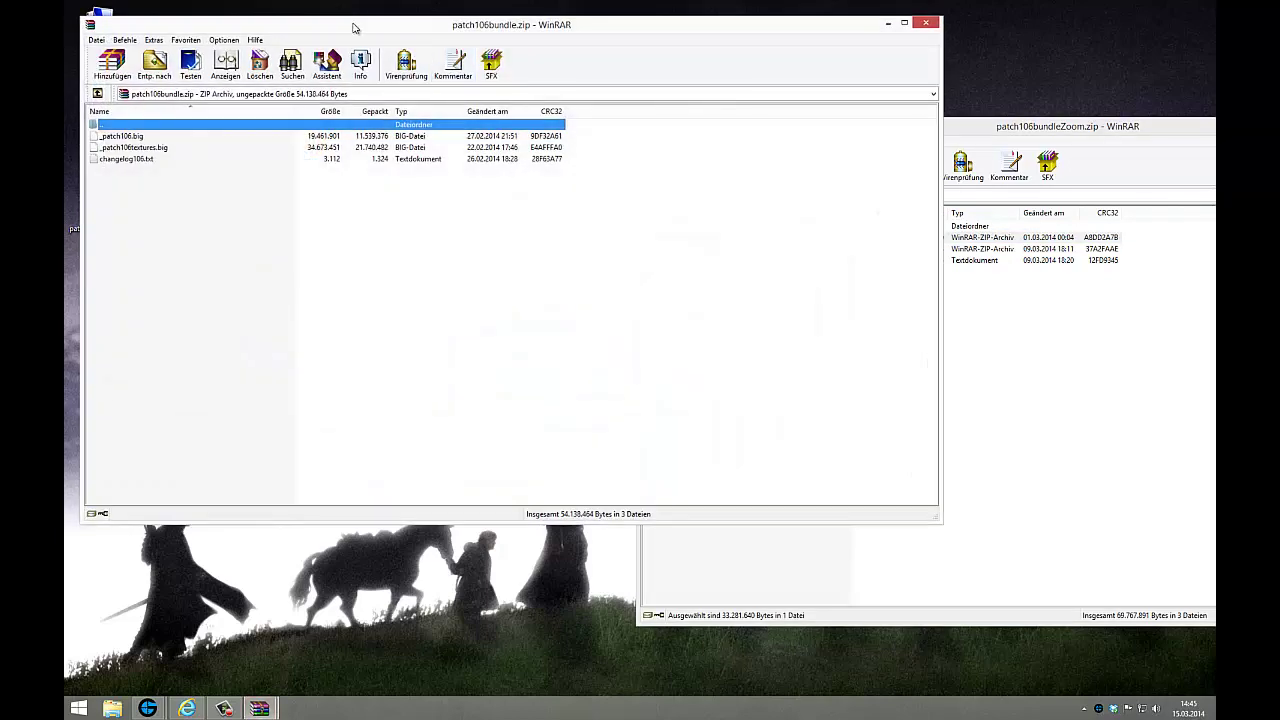
left_click_drag(351, 29, 956, 172)
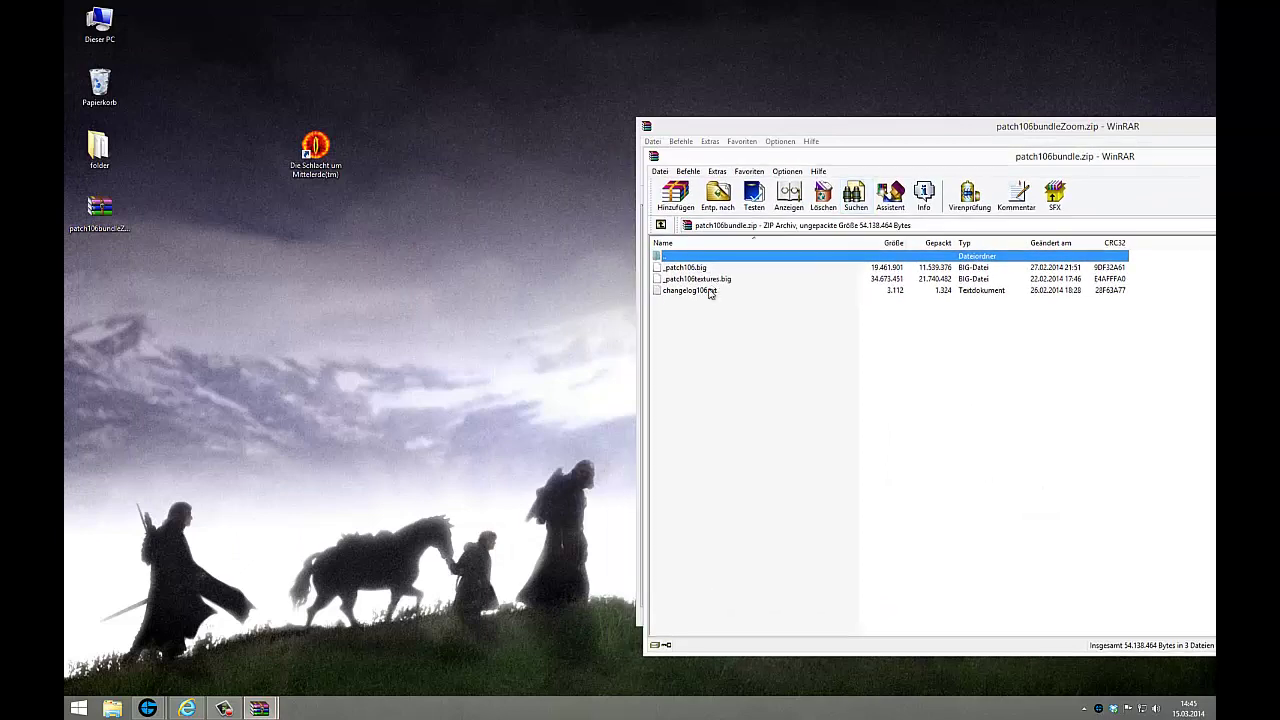
left_click(733, 268)
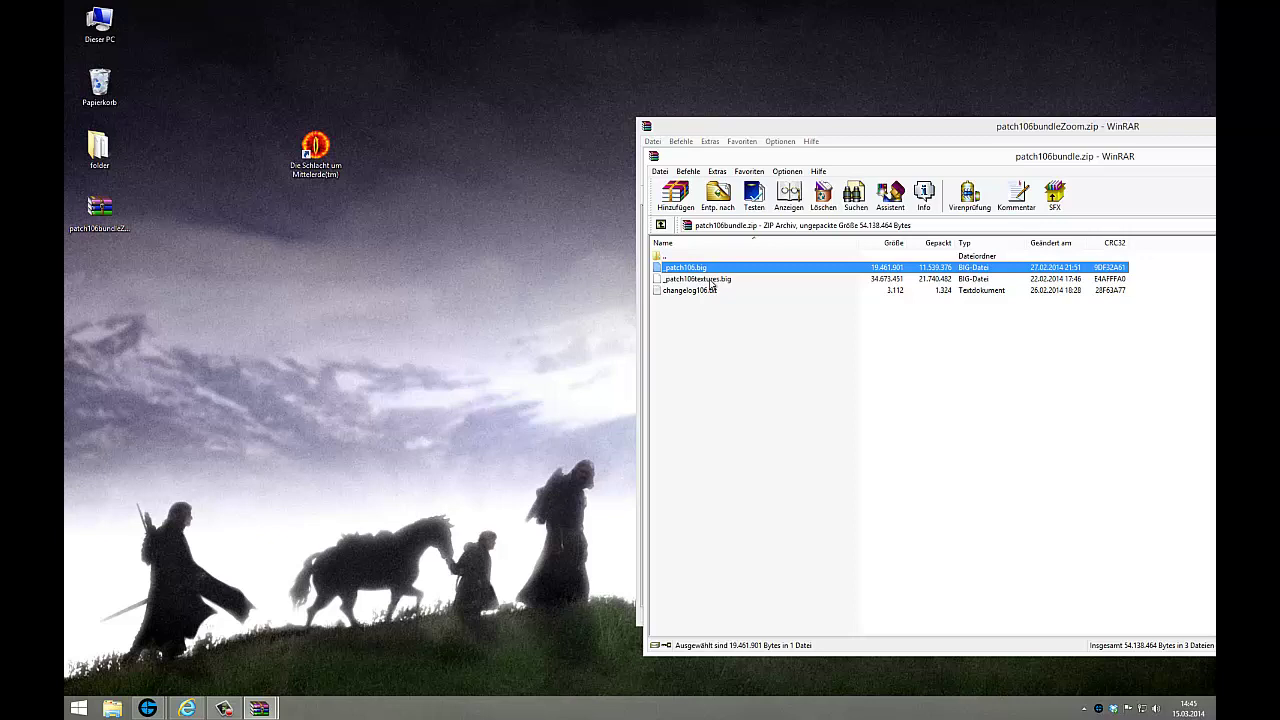
left_click(710, 281)
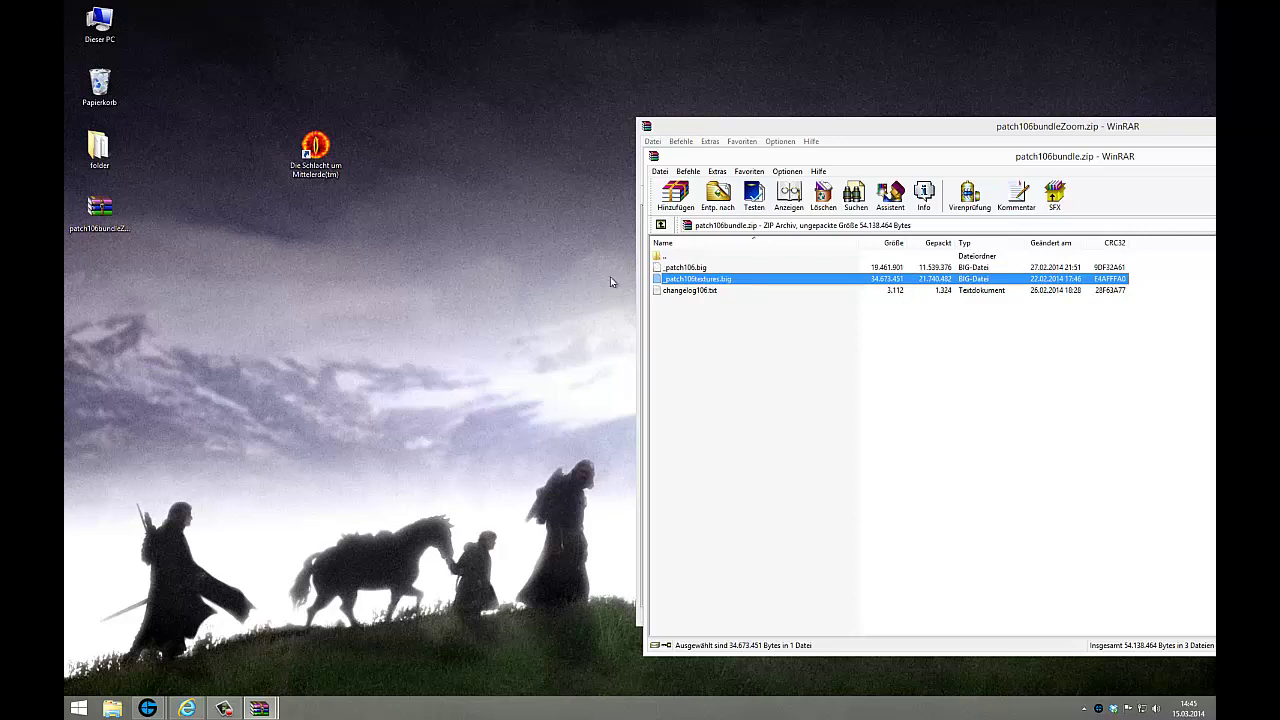
left_click(187, 708)
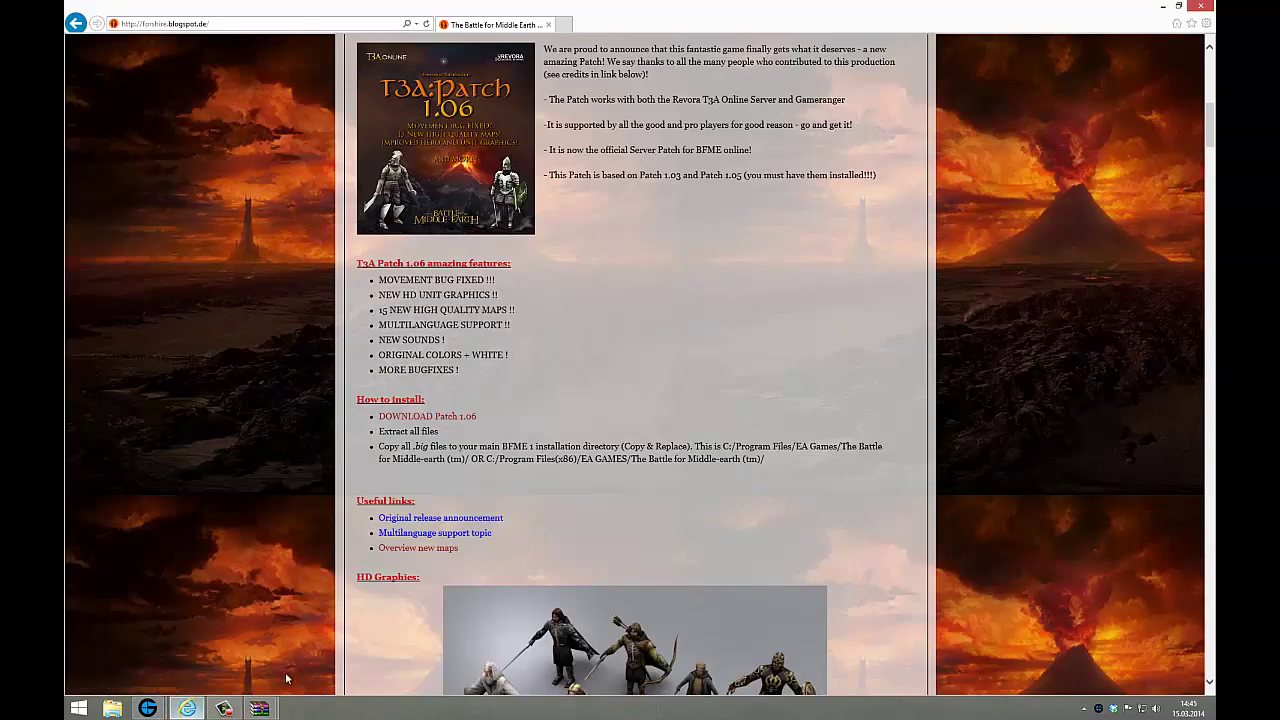
scroll(780, 536, "down", 3)
scroll(780, 541, "down", 1)
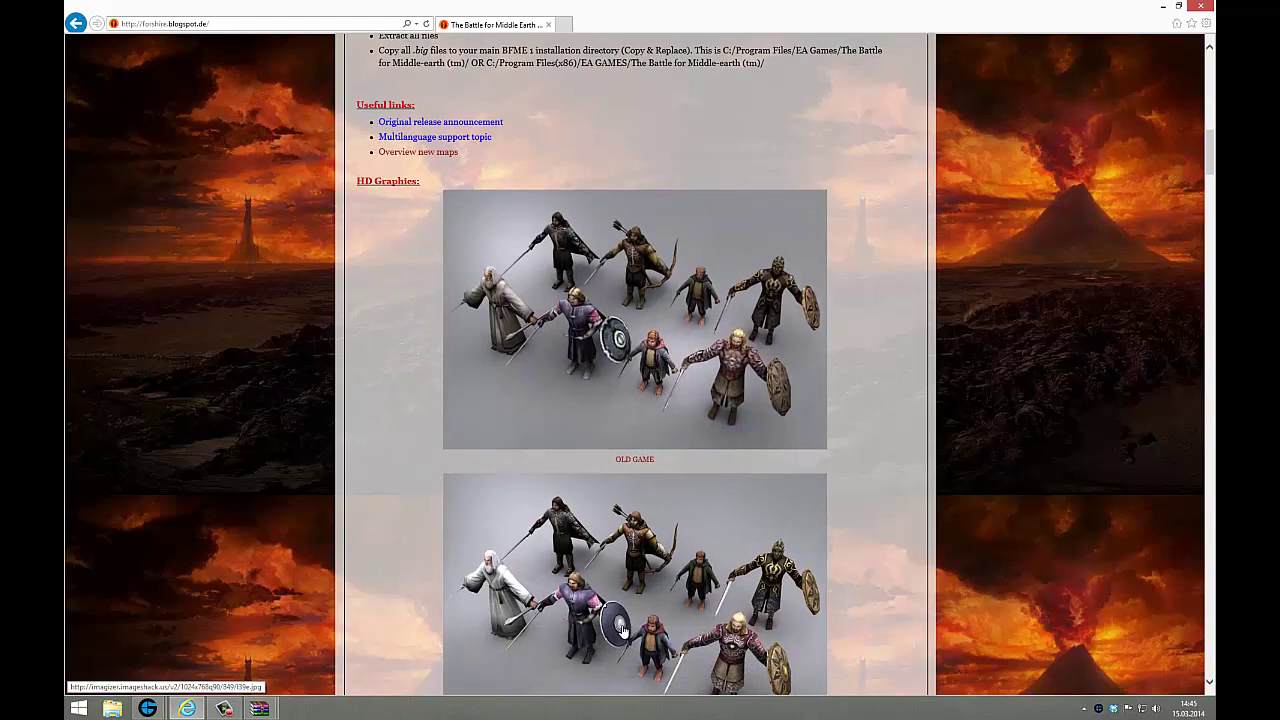
left_click(1163, 6)
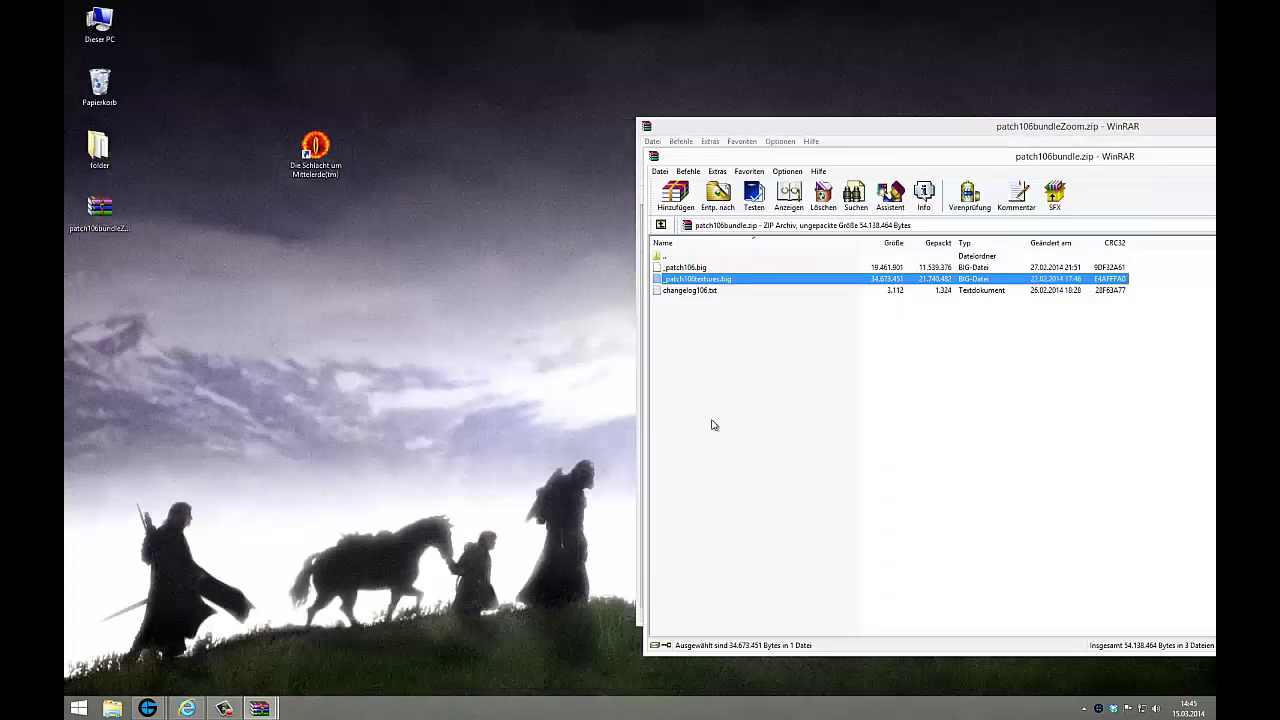
Open Eigenschaften for the Die Schlacht um Mittelerde(tm) desktop shortcut.
left_click(711, 268)
left_click(712, 280)
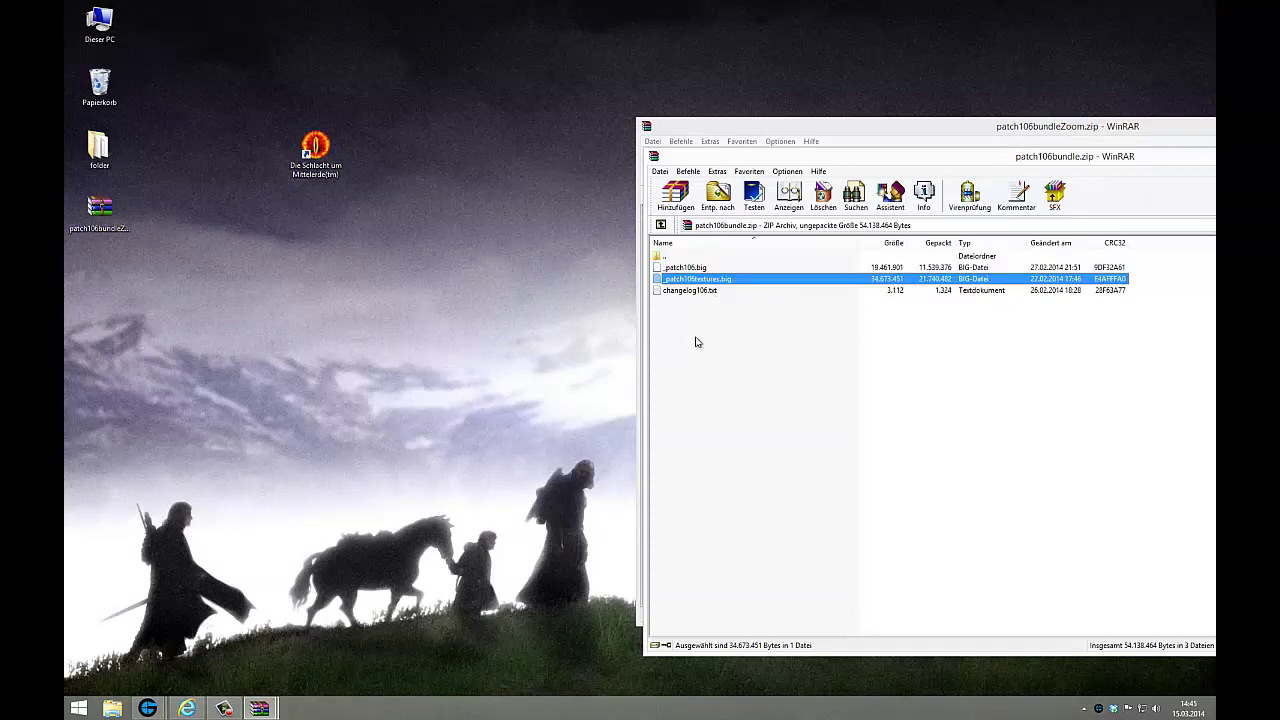
right_click(314, 147)
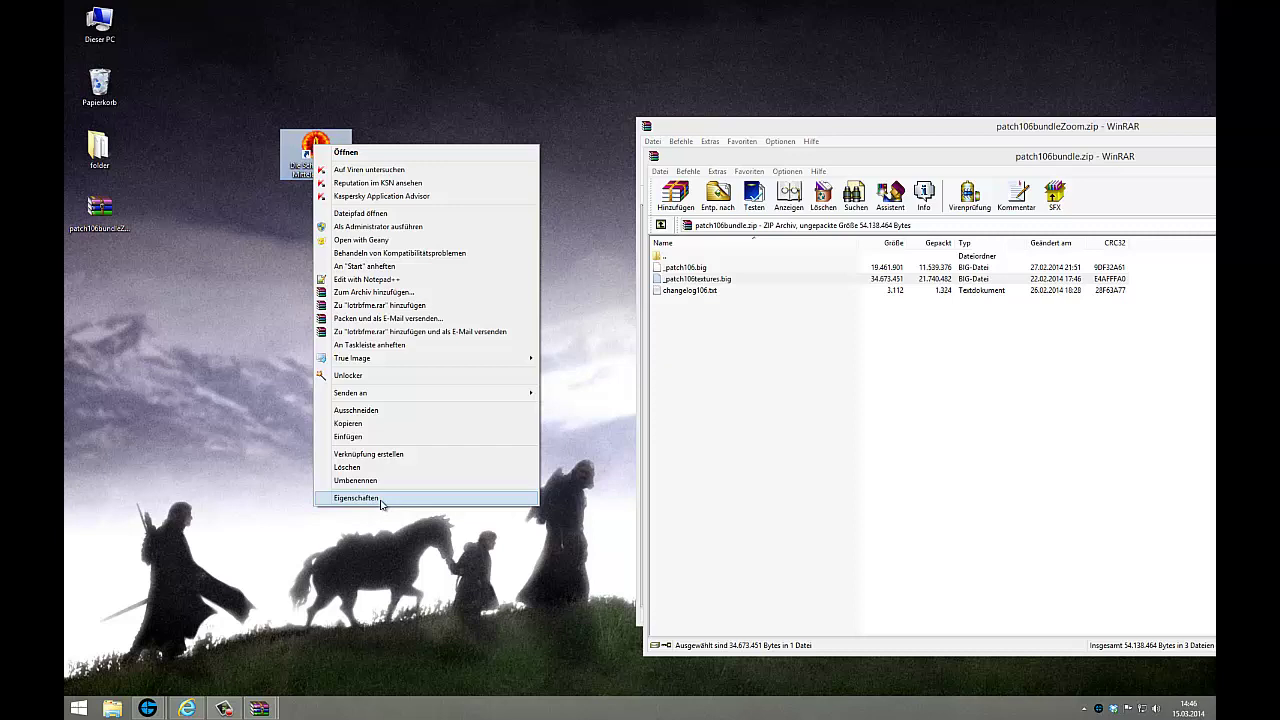
left_click(380, 502)
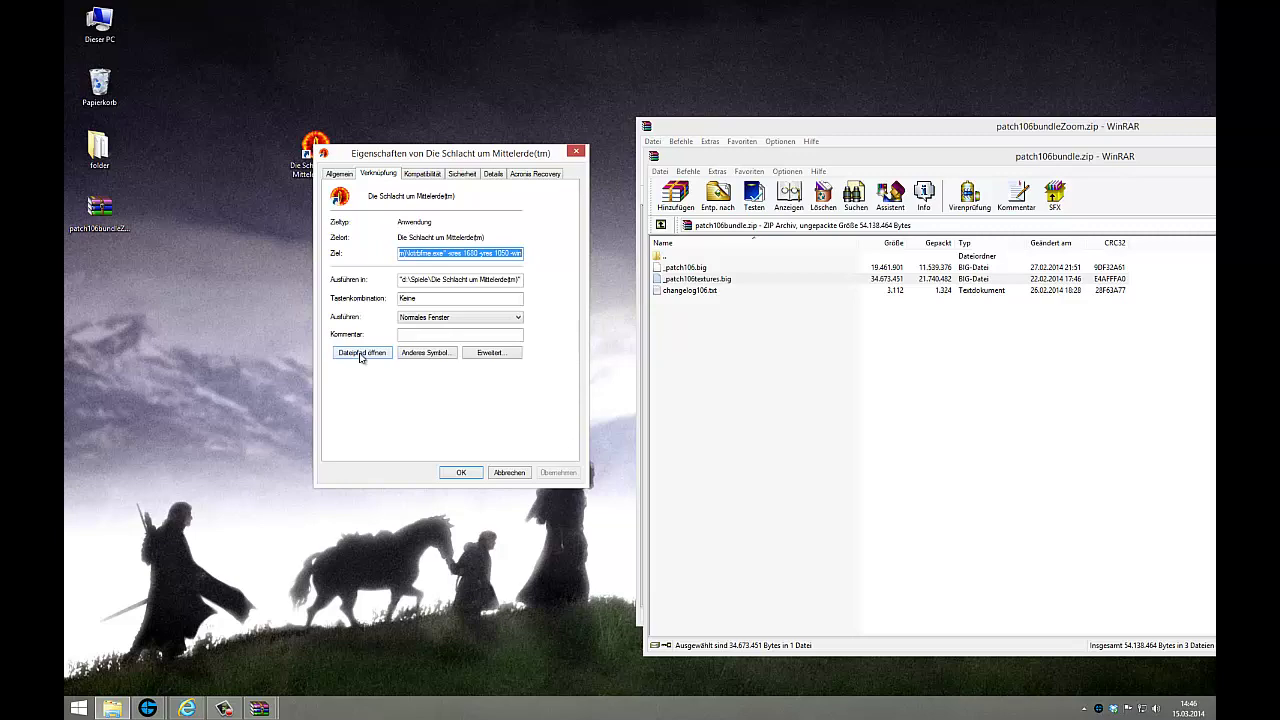
Open the game's install folder via Dateipfad öffnen and check its existing _patch105.big beside WinRAR.
left_click(361, 354)
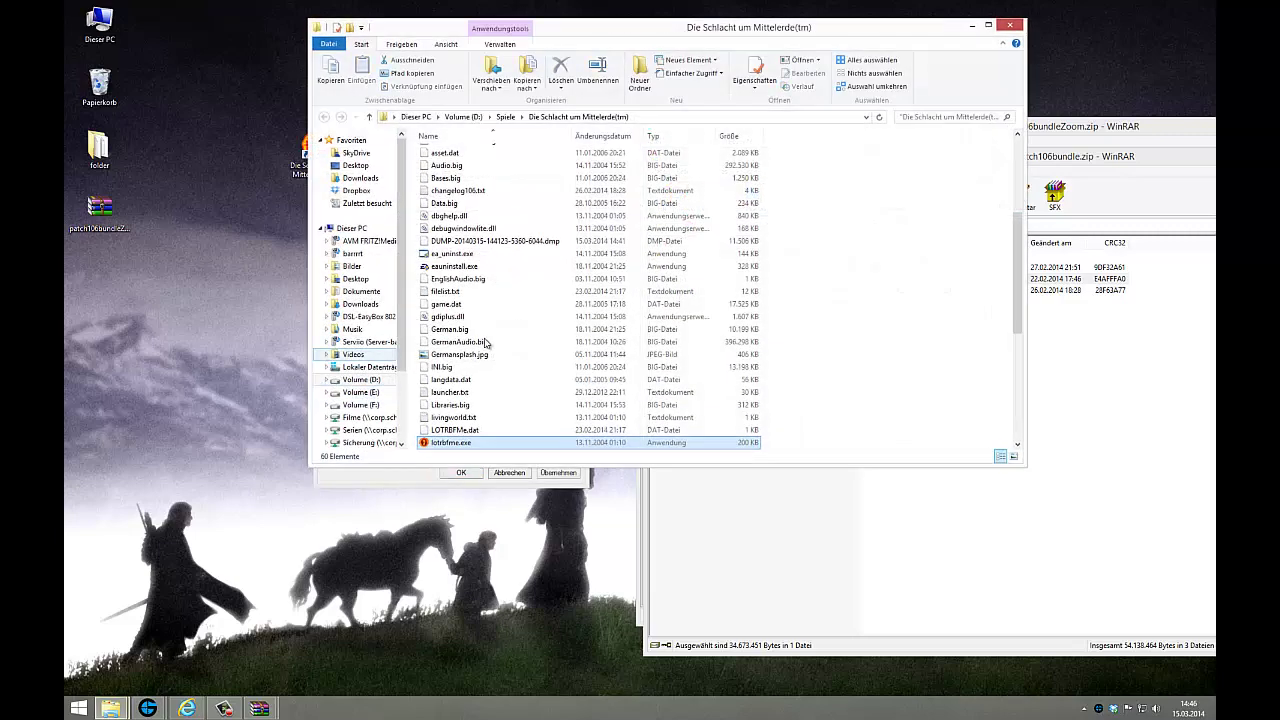
left_click(937, 391)
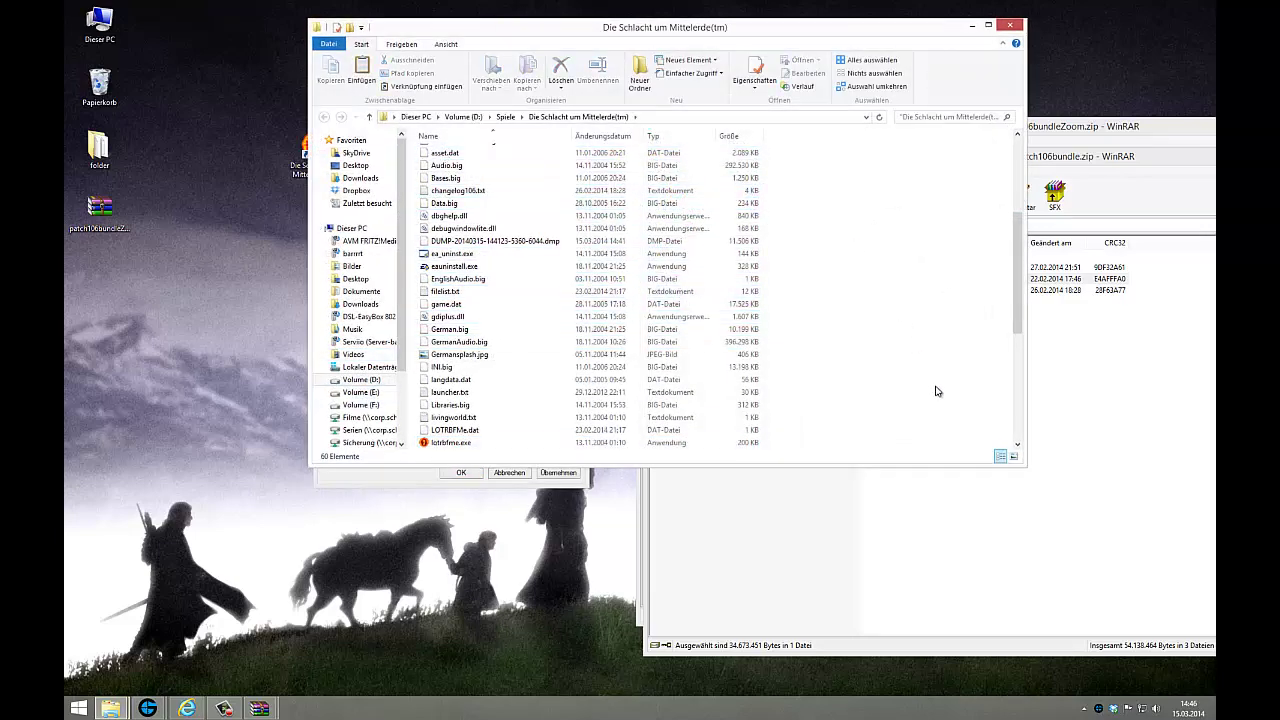
scroll(937, 391, "up", 5)
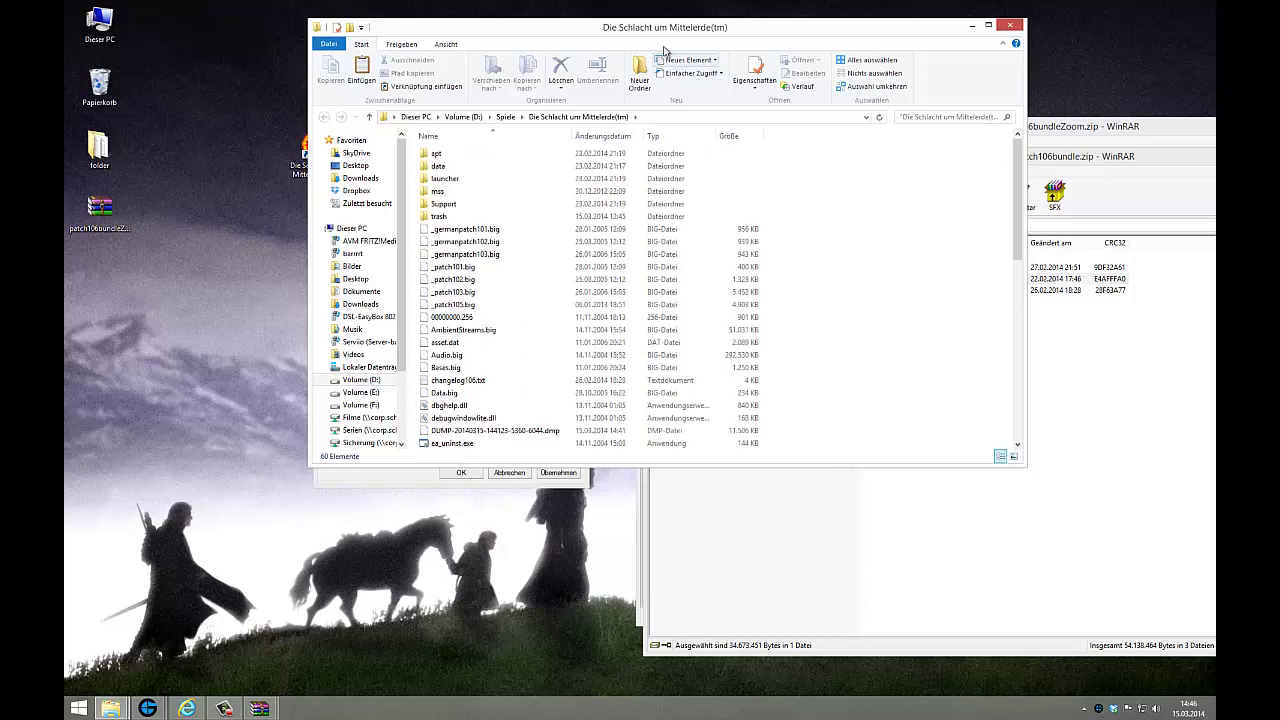
left_click_drag(643, 38, 415, 80)
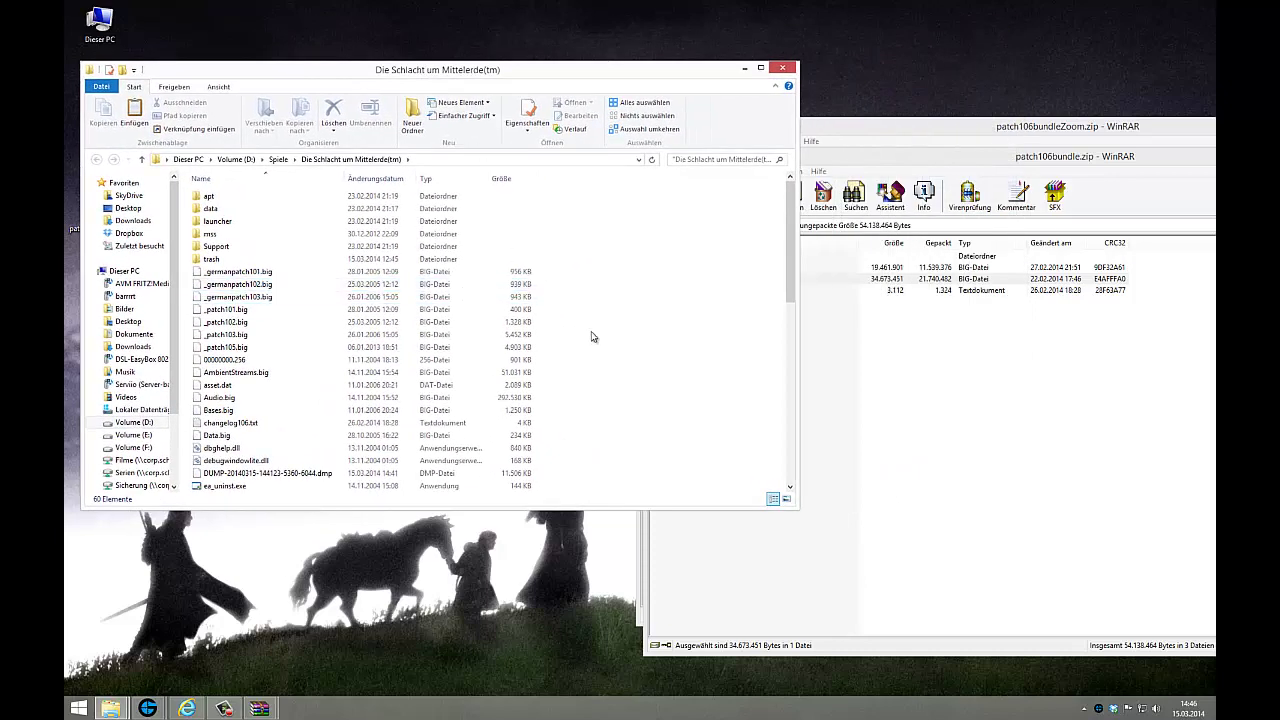
left_click(279, 355)
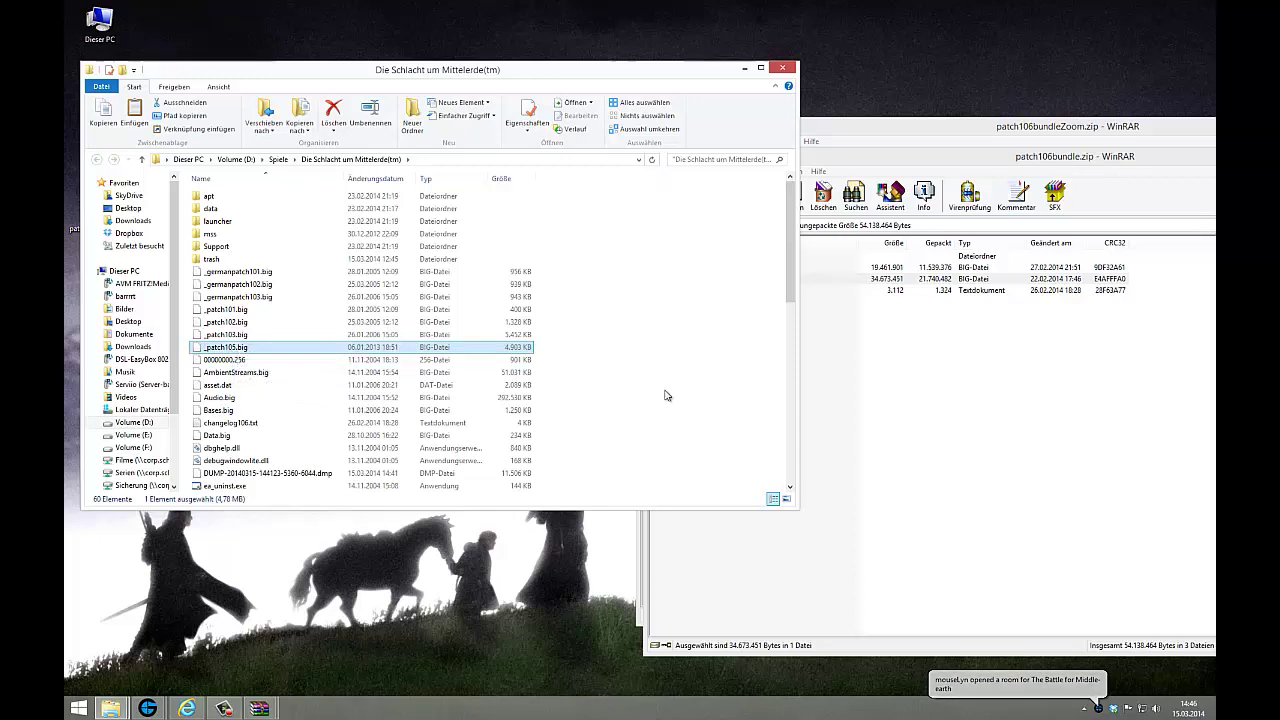
left_click(1046, 470)
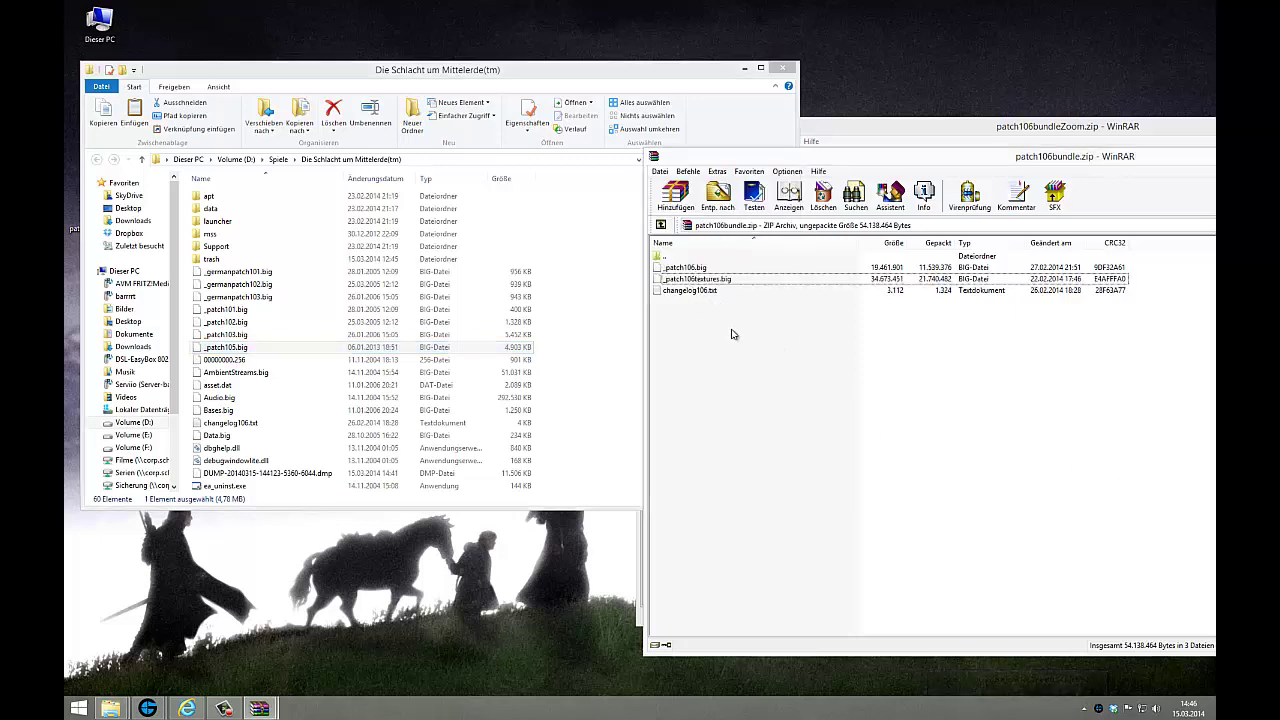
Drag _patch106.big and _patch106textures.big from patch106bundle.zip into the game folder.
left_click(705, 269)
left_click(713, 279, "ctrl")
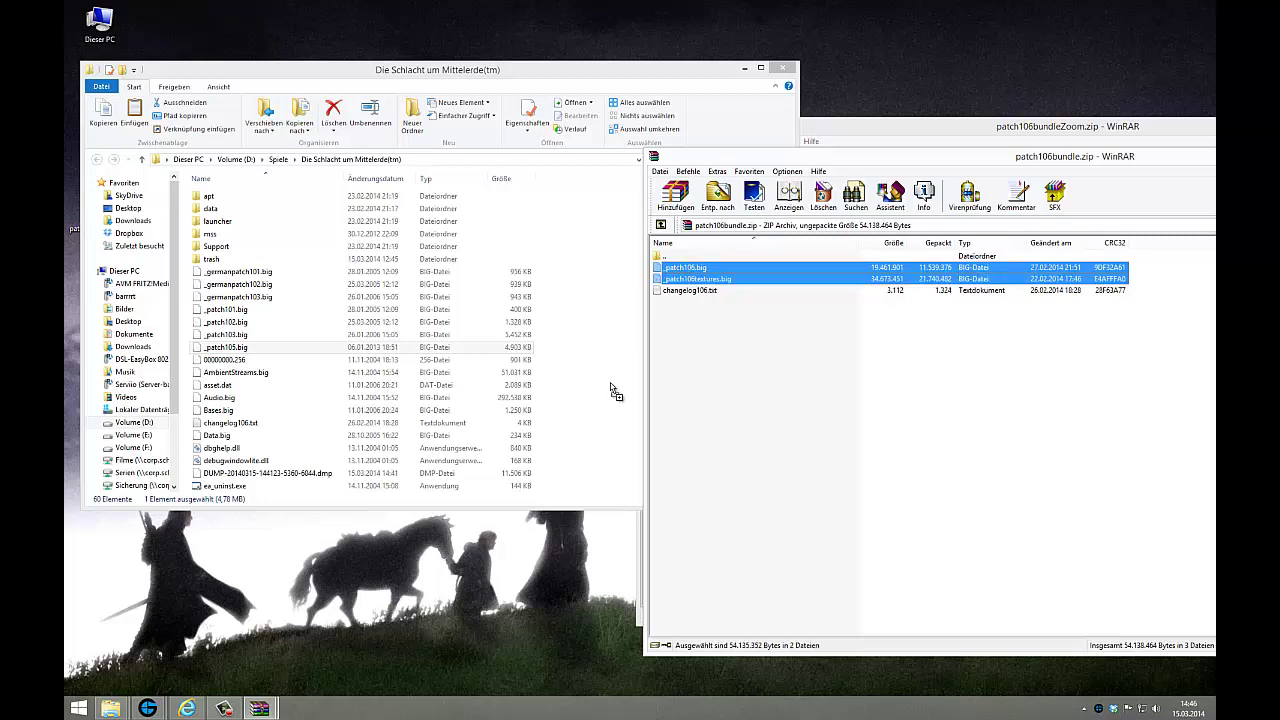
left_click_drag(612, 390, 610, 385)
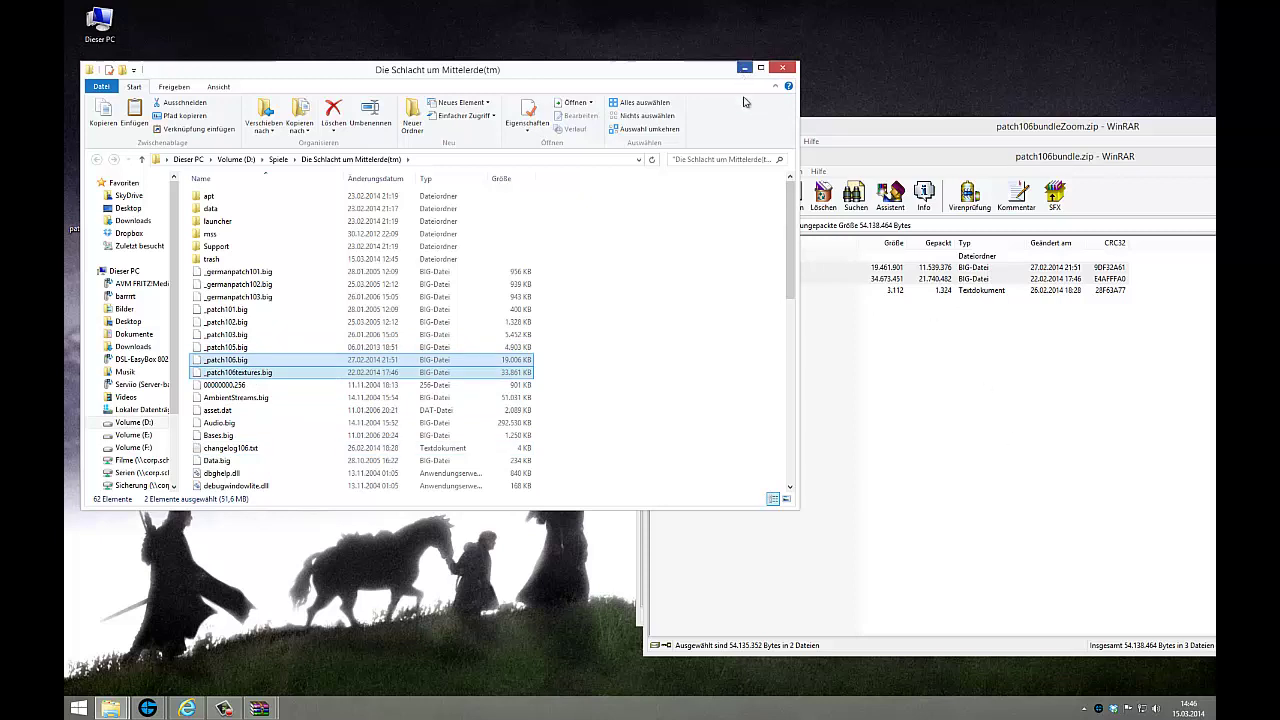
left_click(1132, 162)
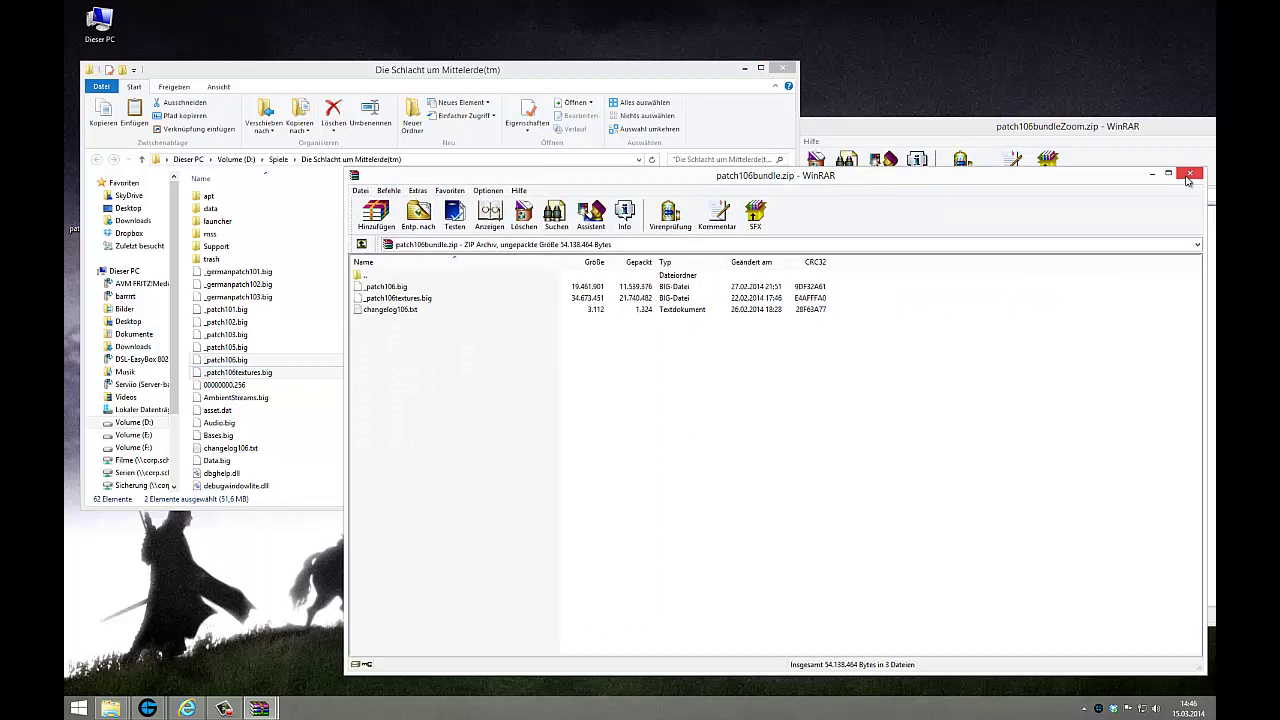
Close patch106bundle.zip and open wsmaps.zip beside the game folder.
left_click(1189, 180)
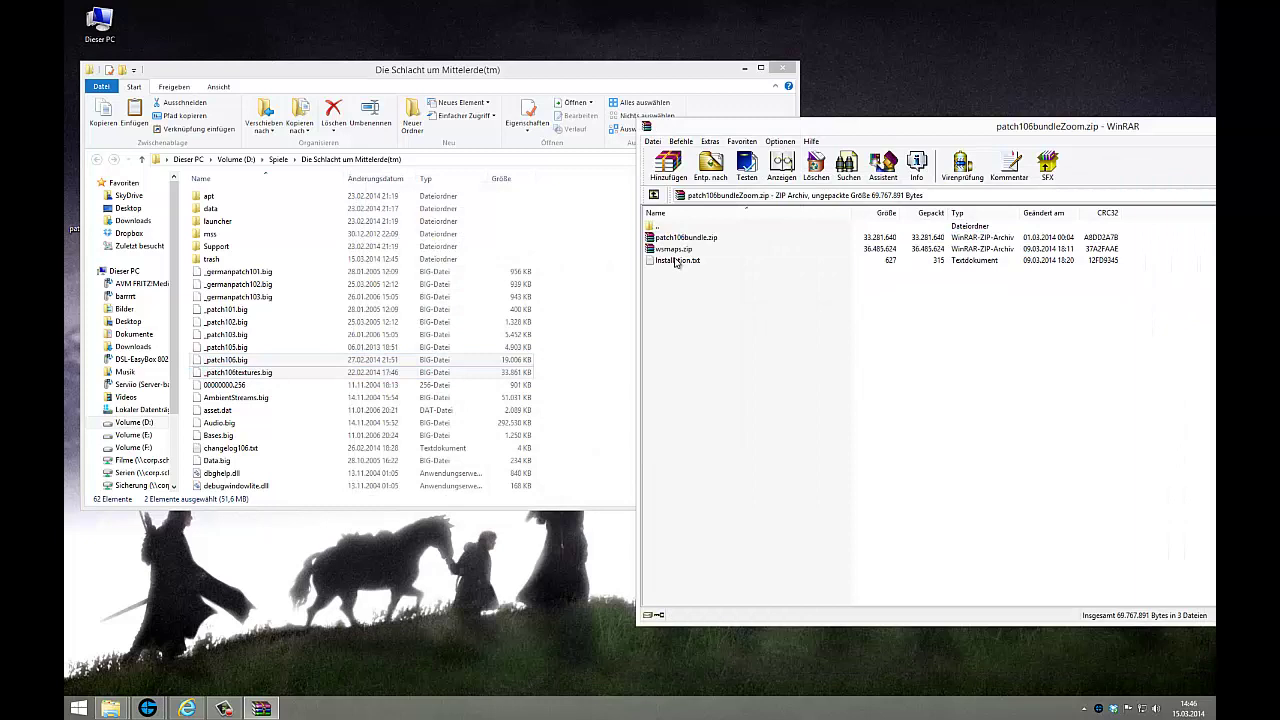
left_click(674, 249)
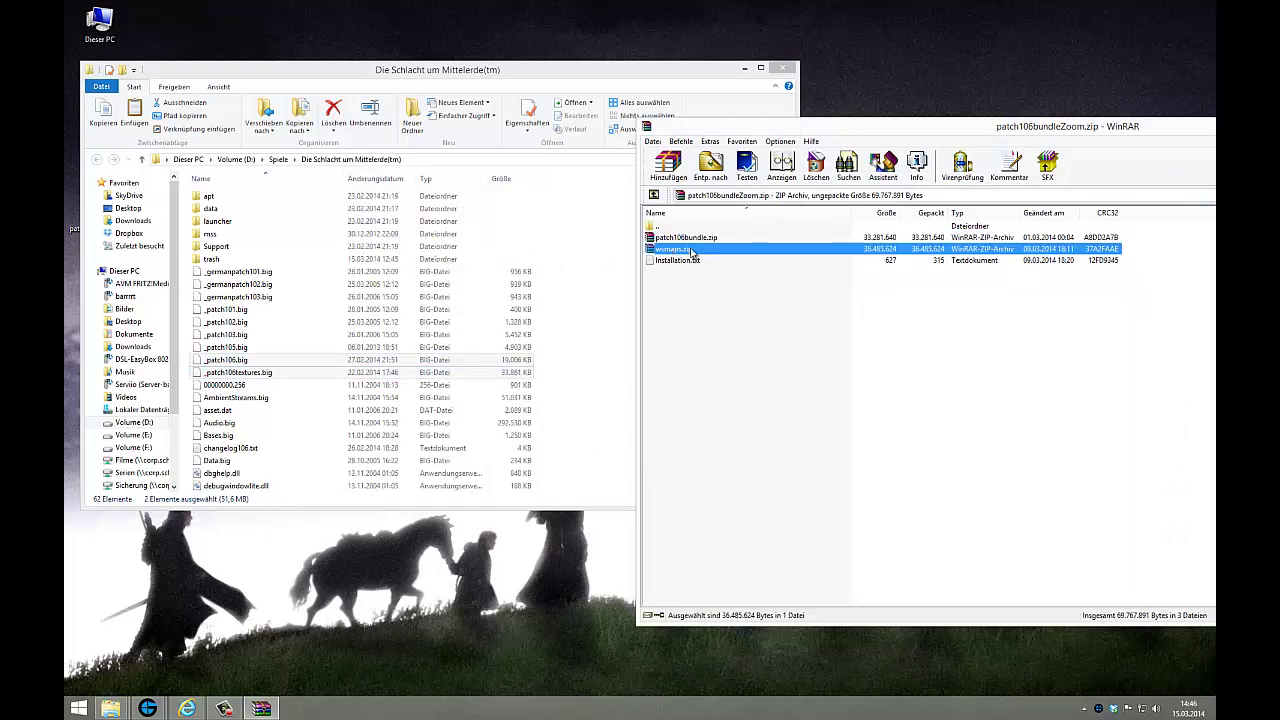
left_click_drag(691, 252, 877, 405)
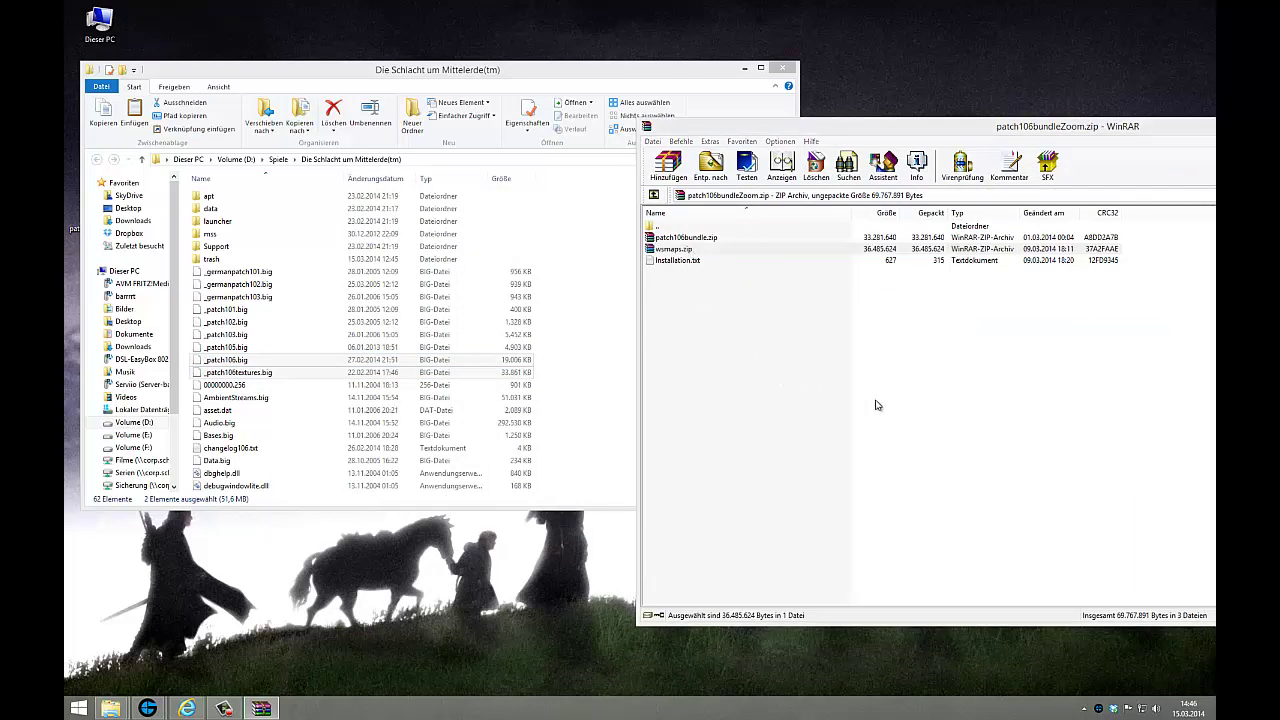
double_click(689, 252)
left_click_drag(248, 62, 910, 158)
Copy _WSMaps.big into the game folder and close the wsmaps.zip window.
left_click(815, 263)
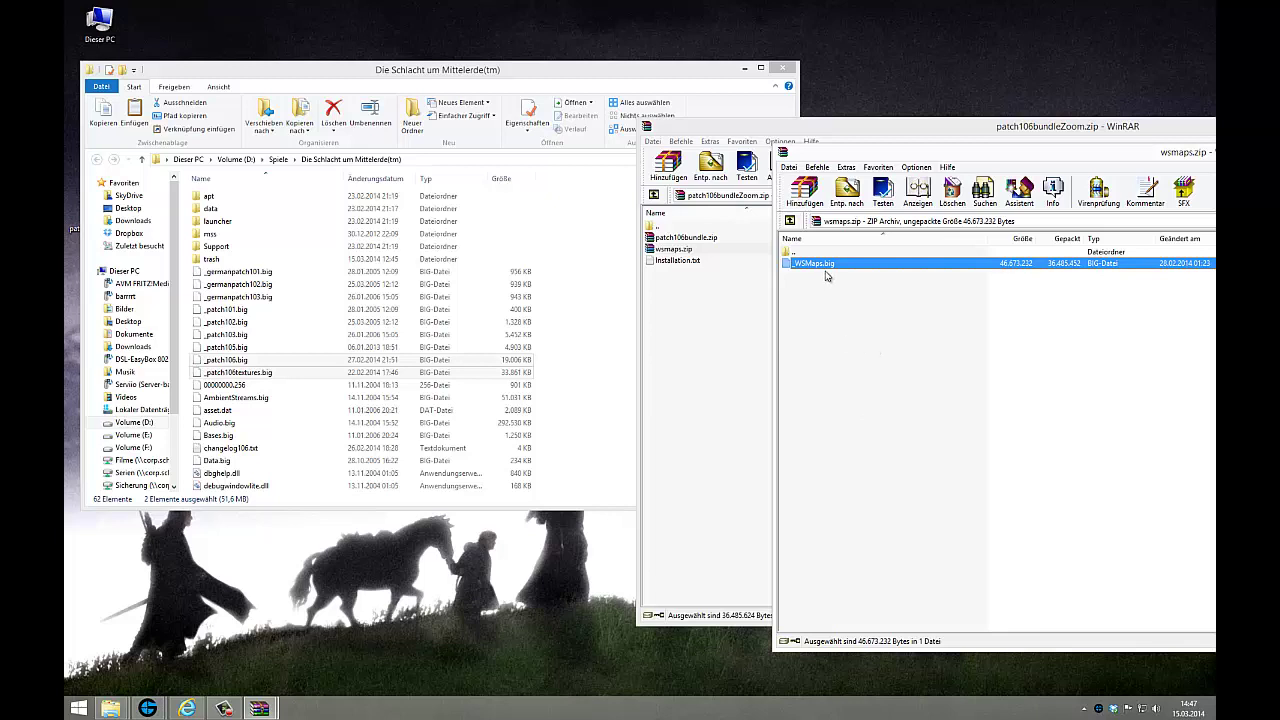
left_click_drag(821, 268, 593, 428)
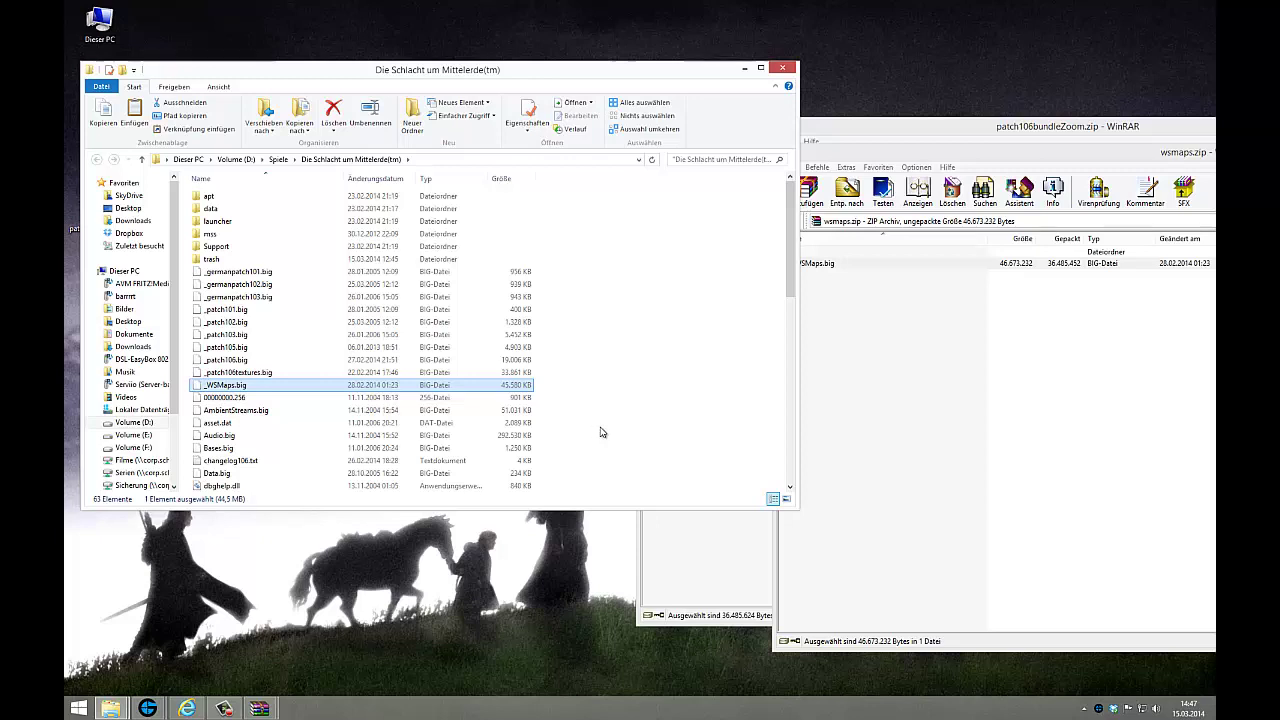
left_click(1160, 443)
left_click_drag(985, 153, 683, 136)
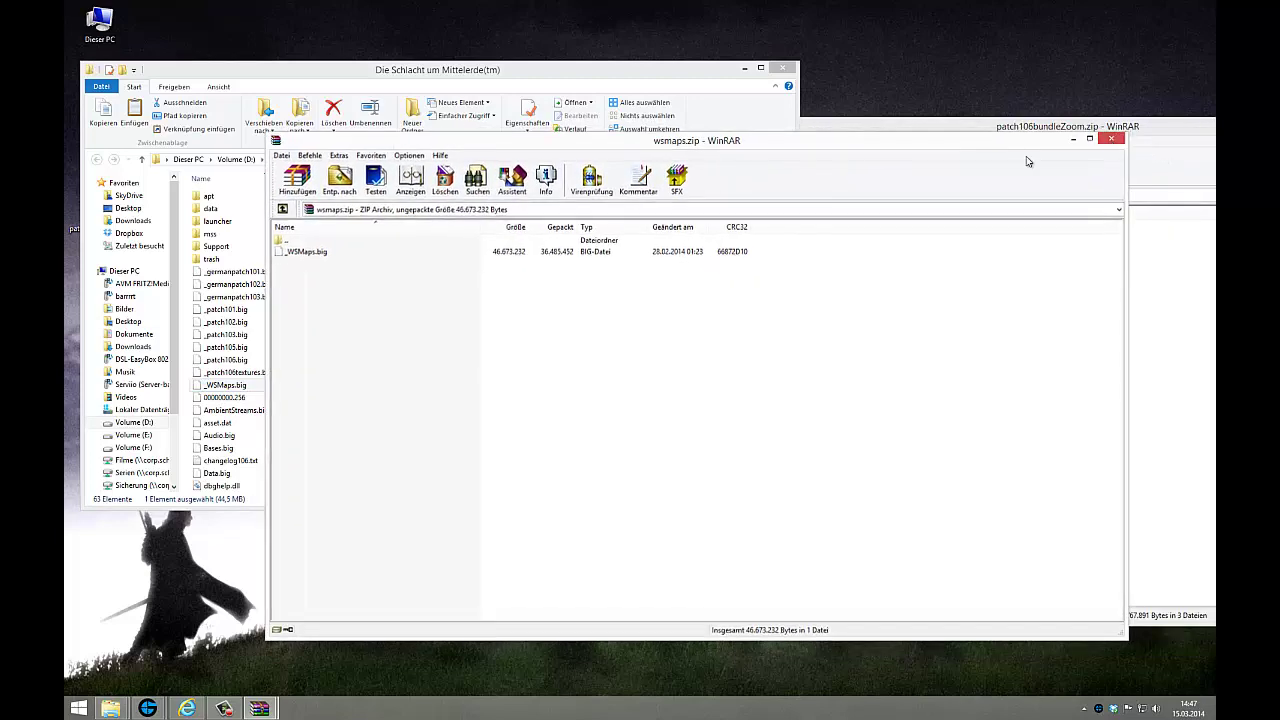
left_click(1118, 137)
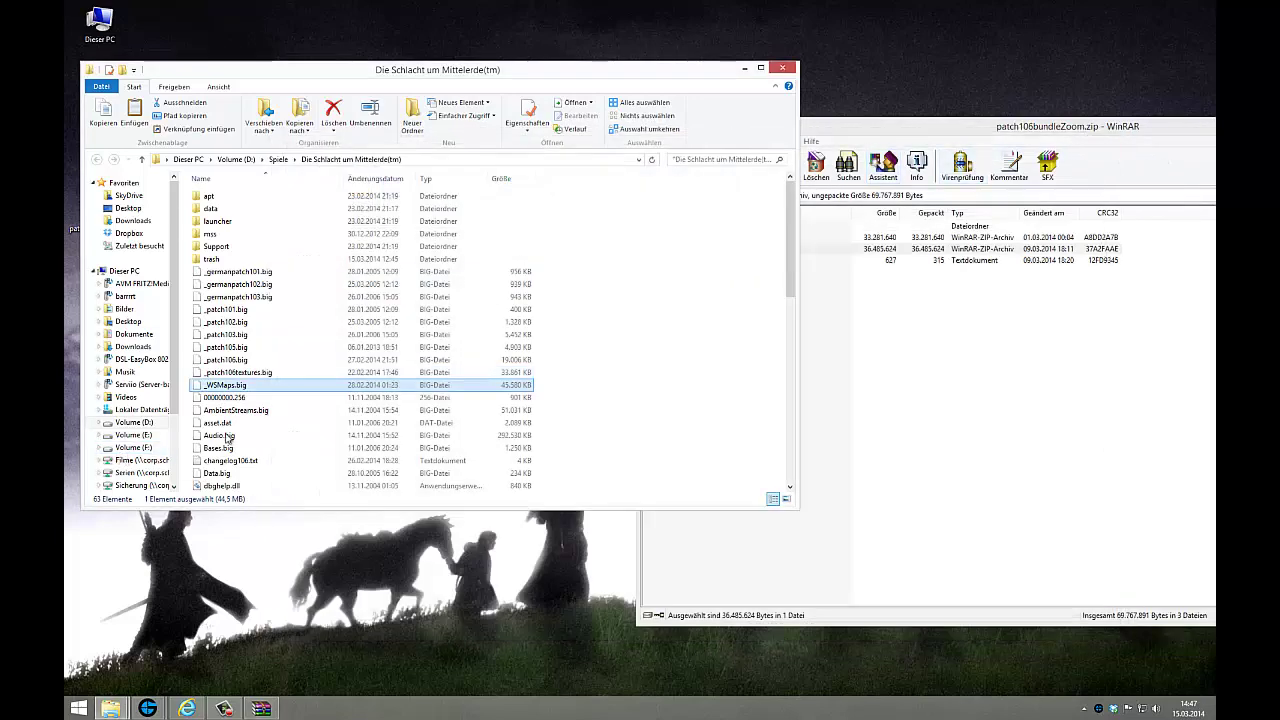
Select the three new patch files, then minimize the game folder and close the shortcut properties.
left_click(249, 362, "shift")
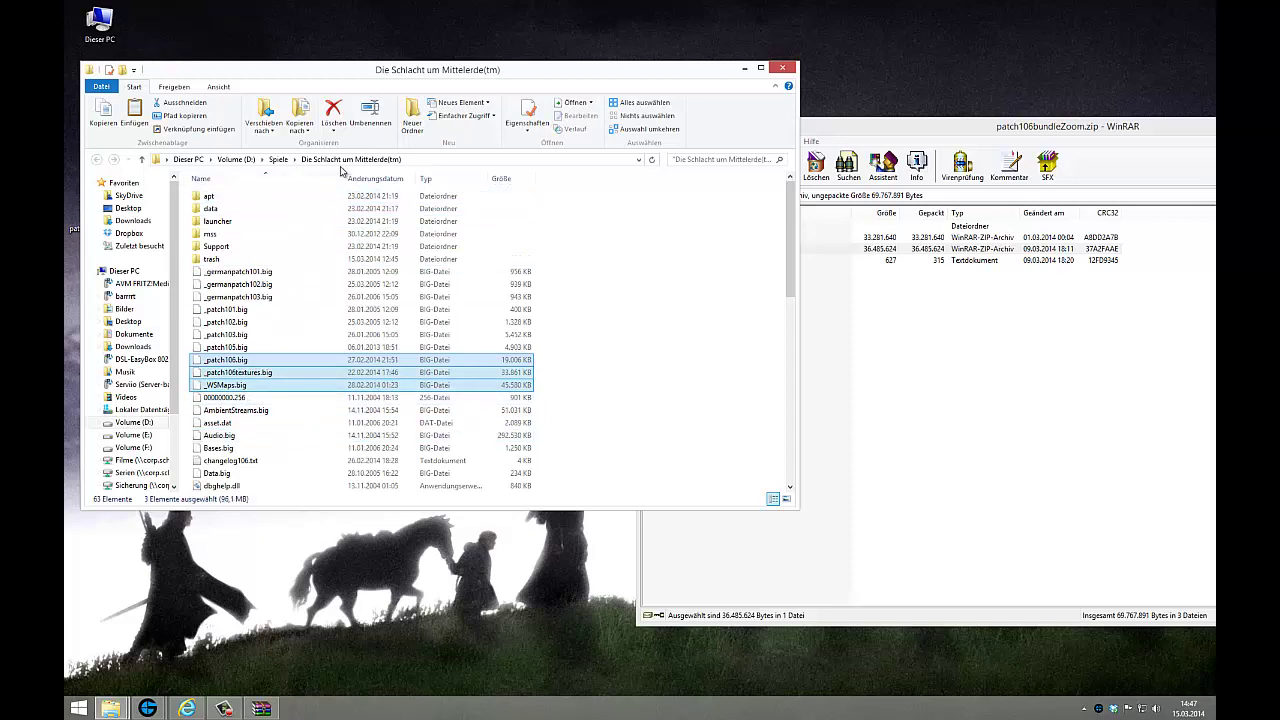
left_click(745, 67)
left_click(518, 476)
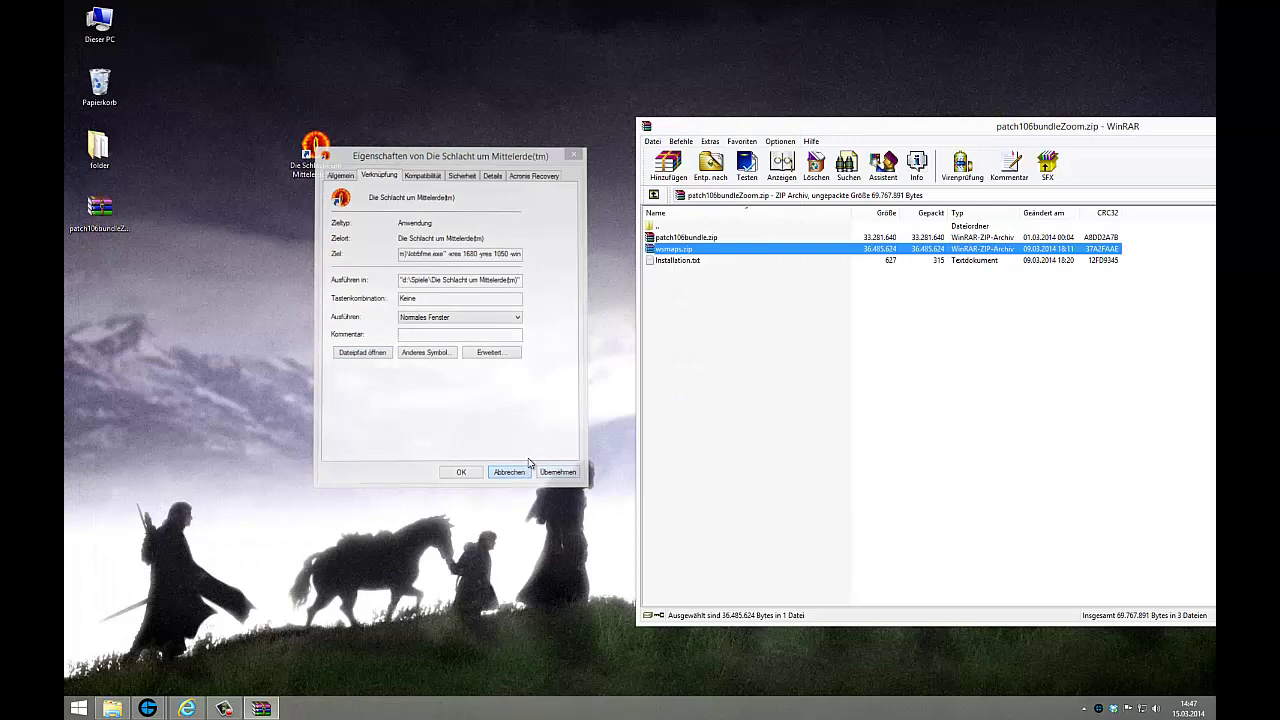
Launch the game, confirm Options shows Version T3A 1.06, and quit.
double_click(315, 152)
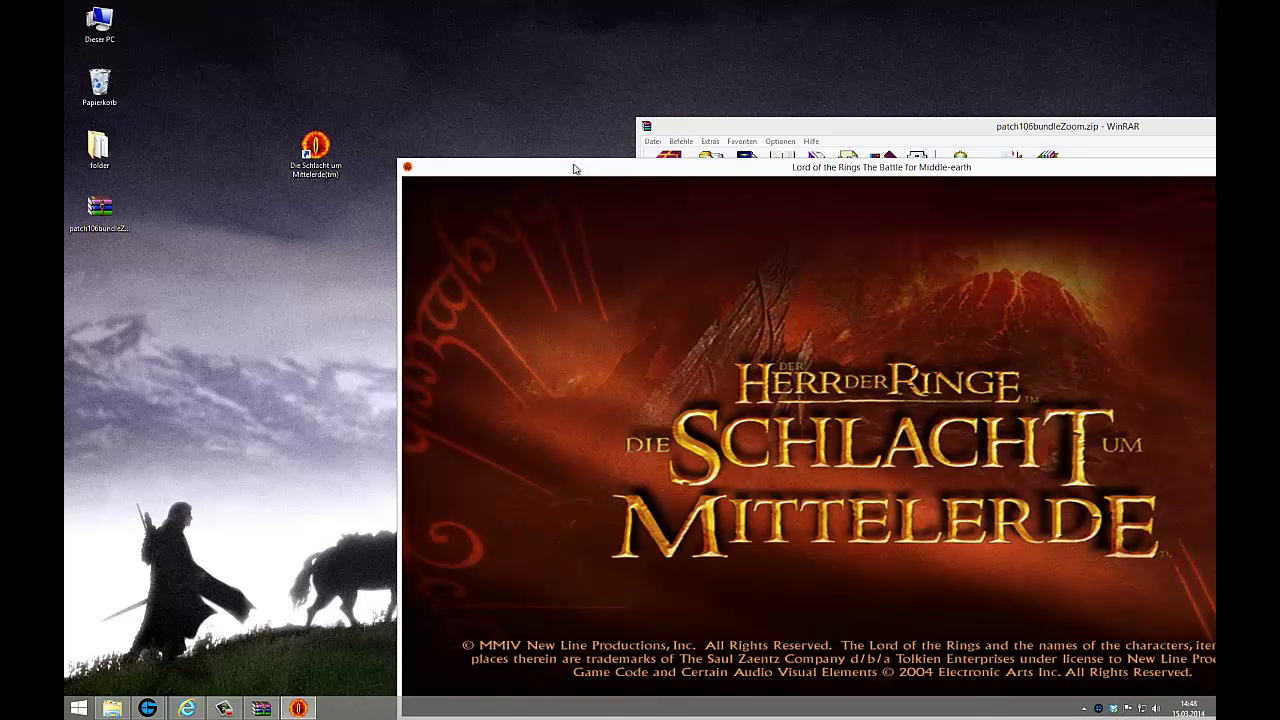
left_click_drag(574, 168, 350, 62)
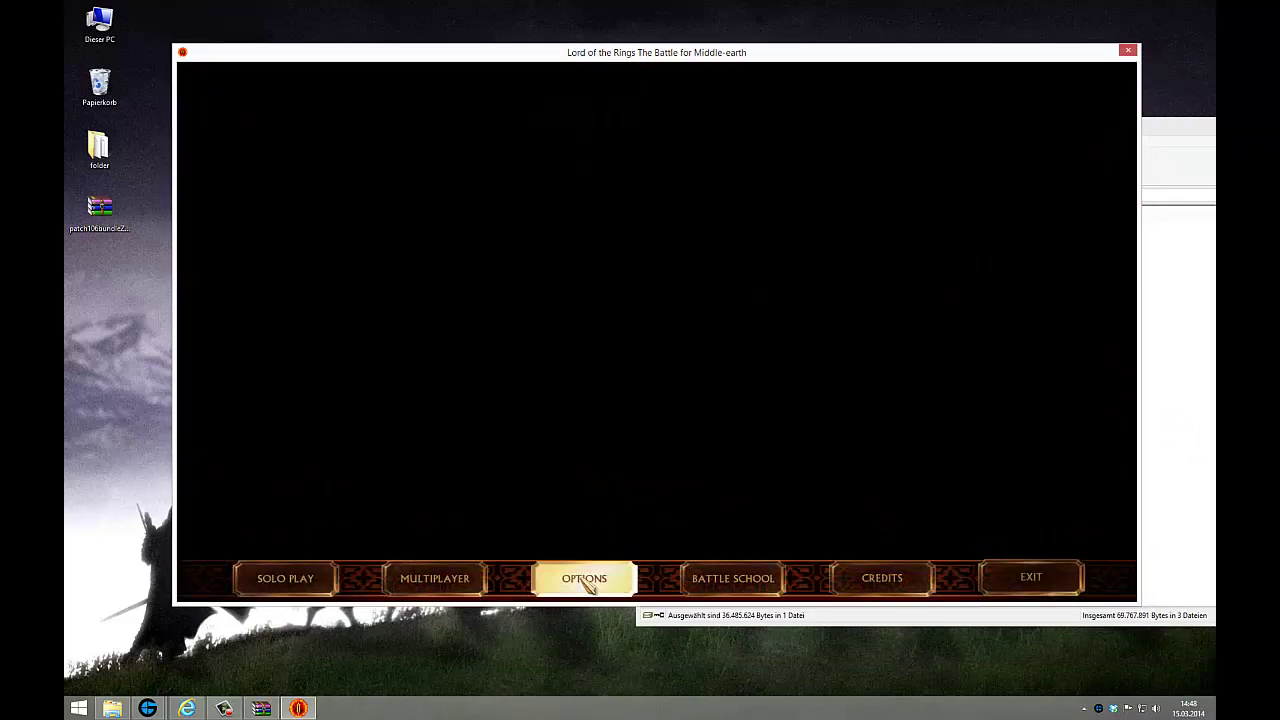
left_click(588, 585)
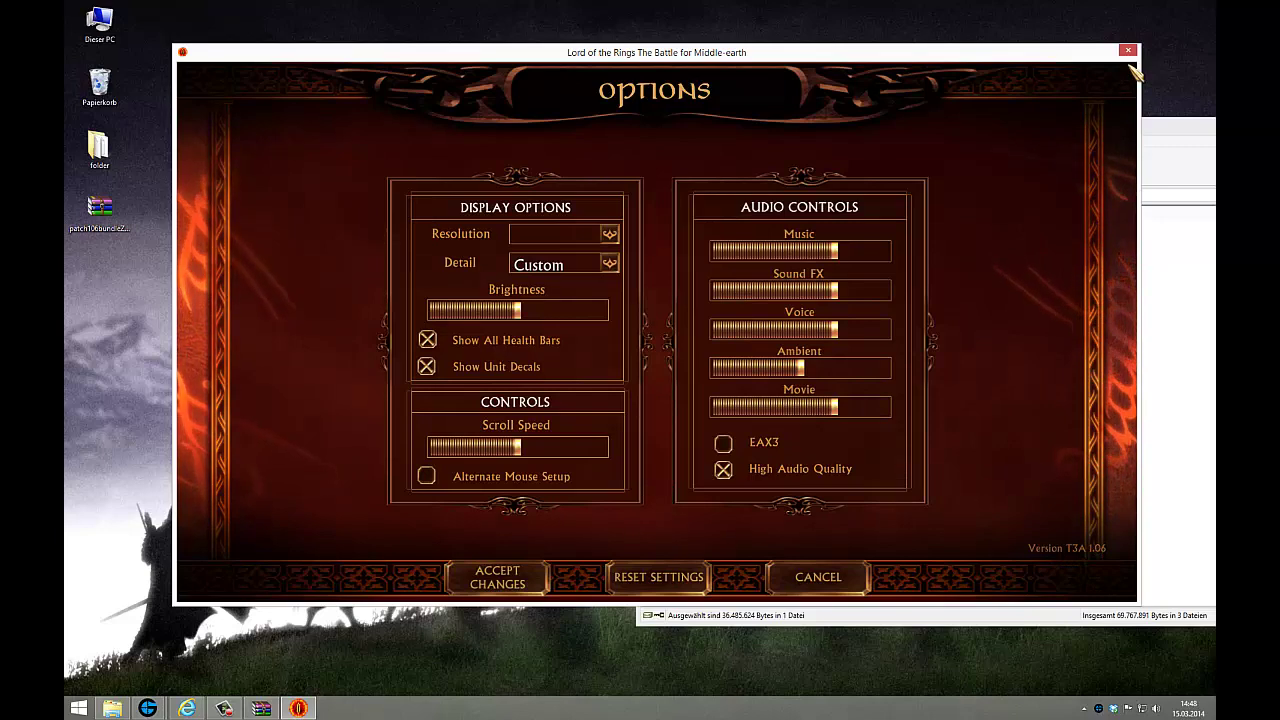
left_click(1128, 51)
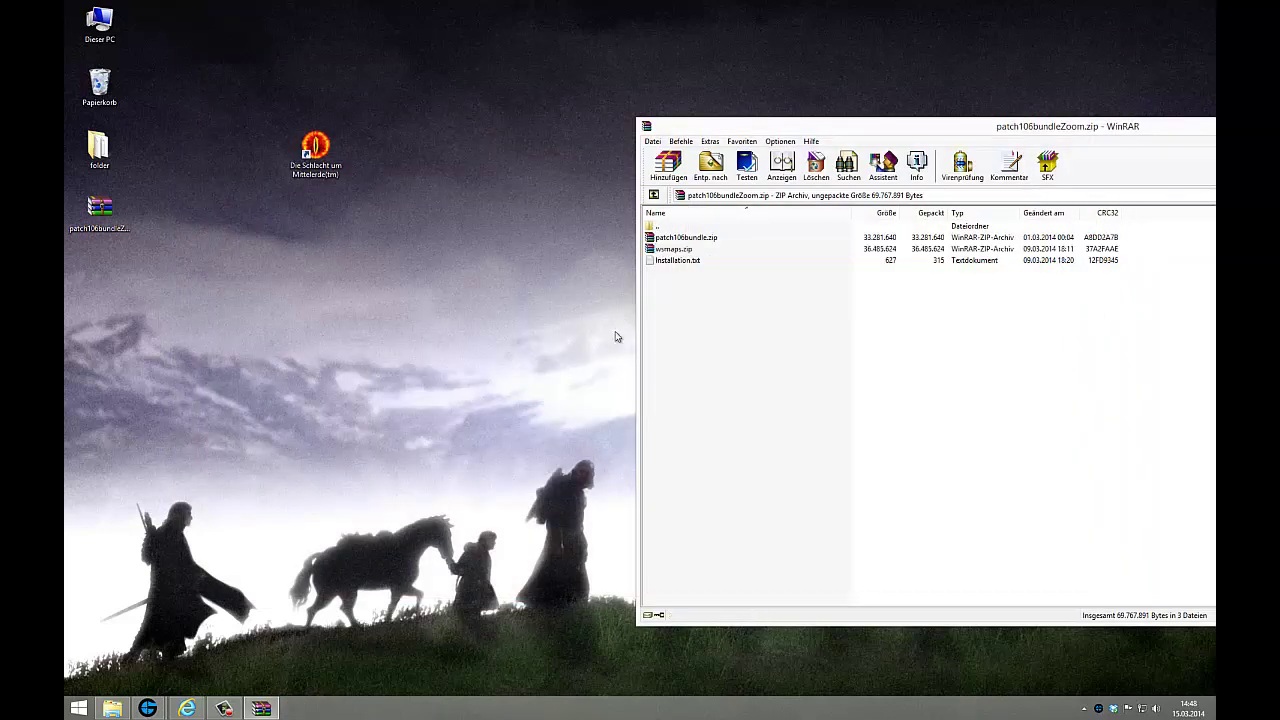
Close patch106bundleZoom.zip and reopen the game folder from the shortcut's properties.
left_click_drag(1123, 130, 787, 145)
left_click(1150, 140)
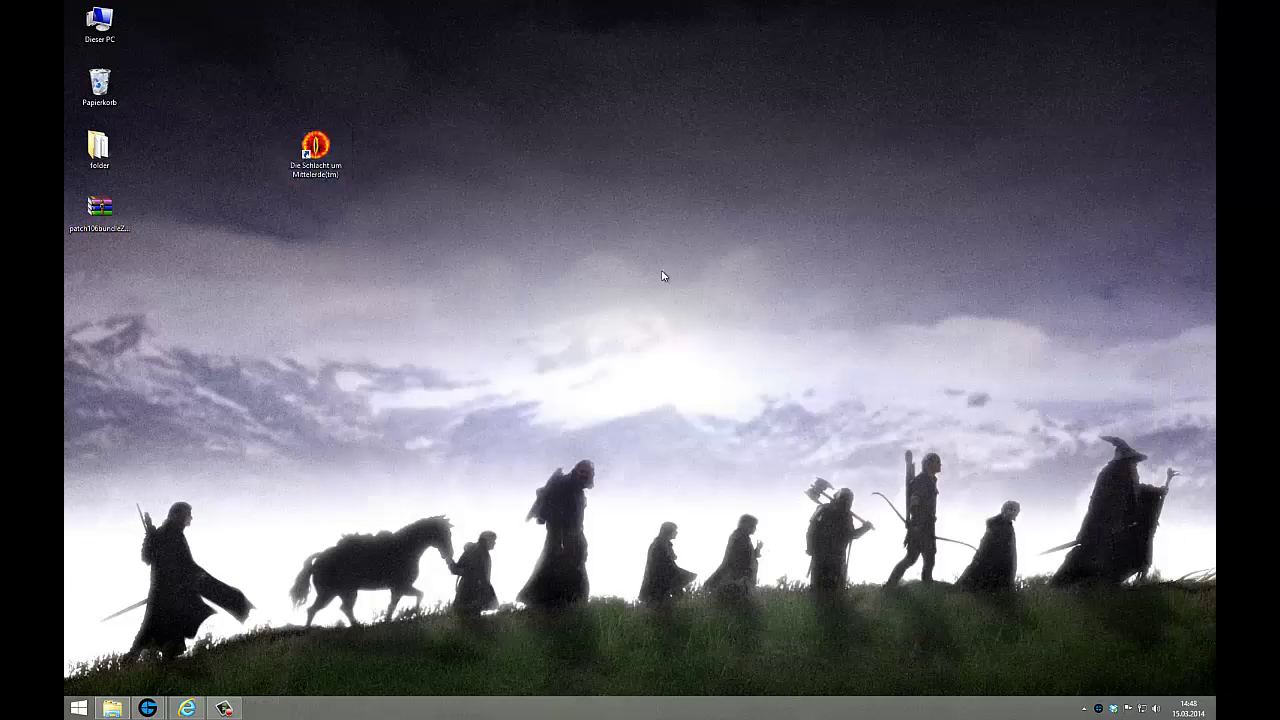
right_click(330, 154)
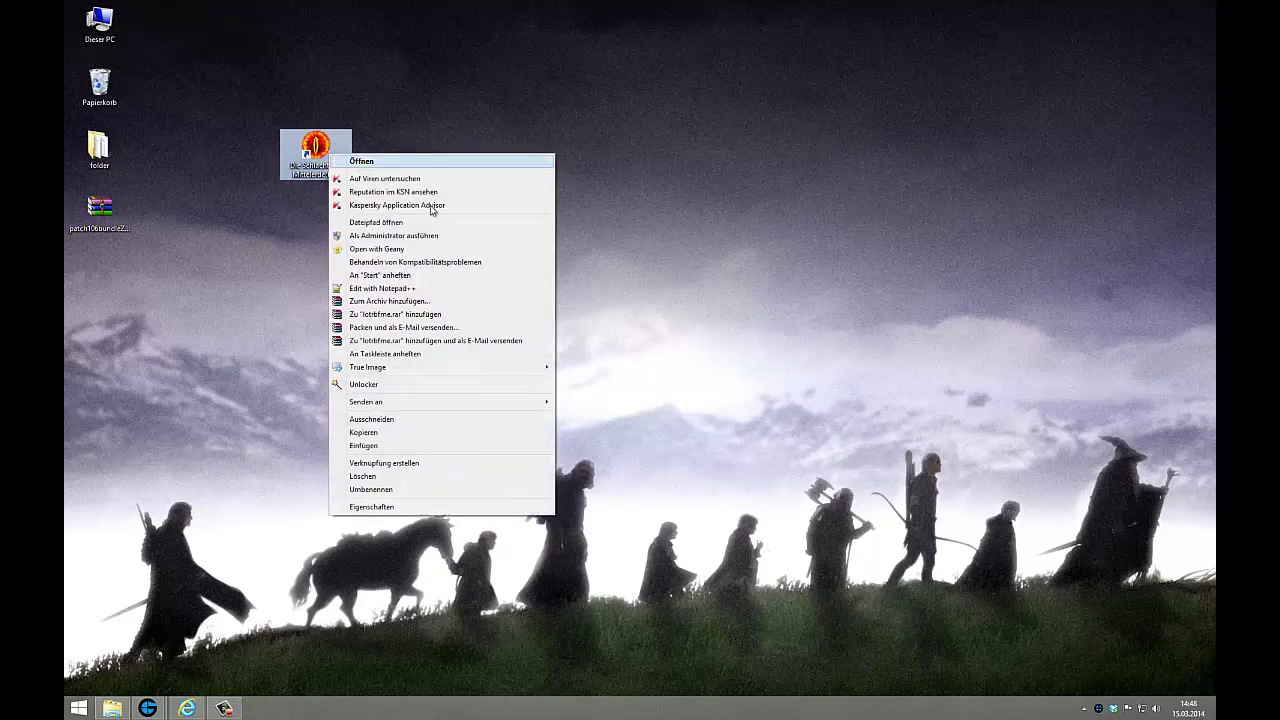
left_click(421, 507)
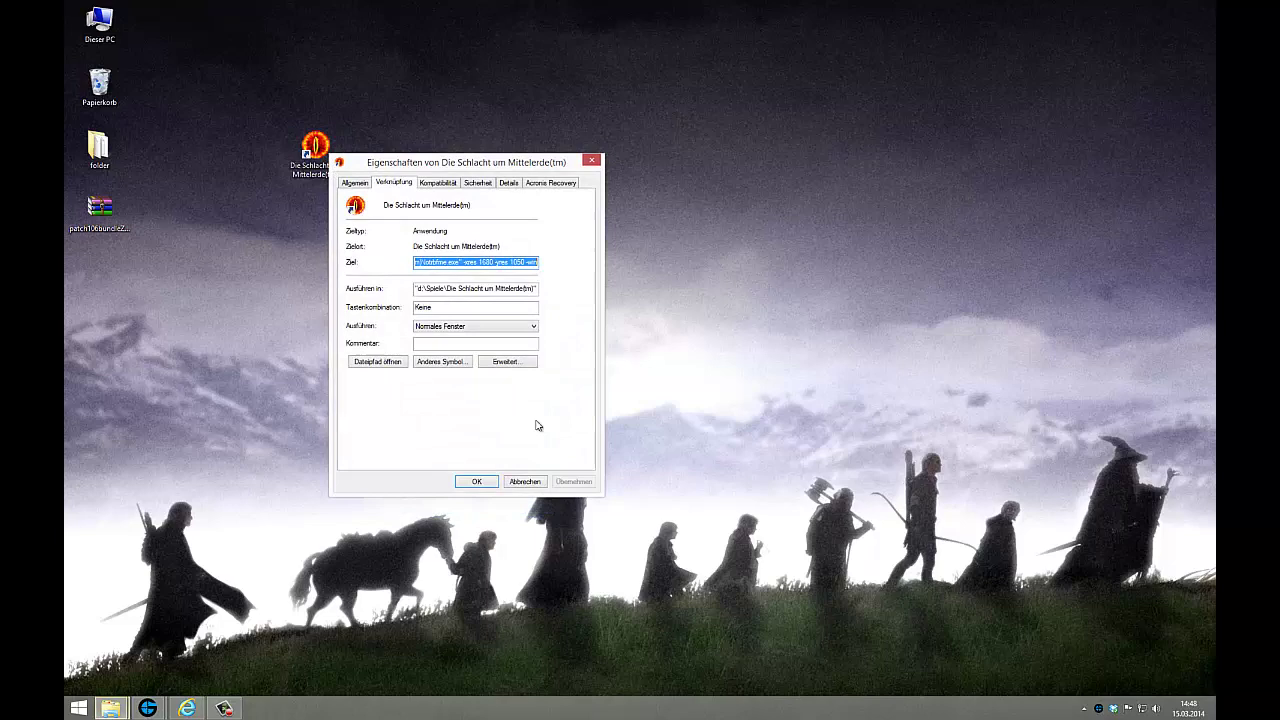
left_click(371, 362)
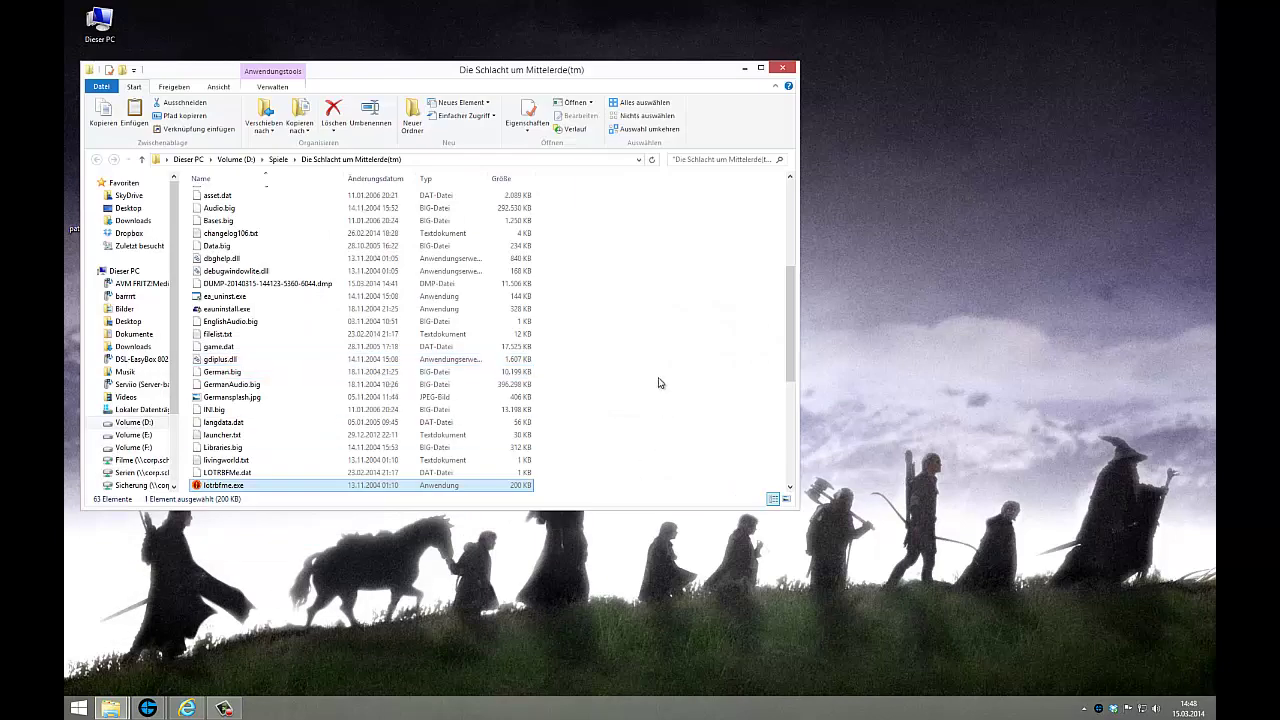
Move _patch106.big and _patch106textures.big from the game folder to the desktop, then close both windows.
left_click(260, 388)
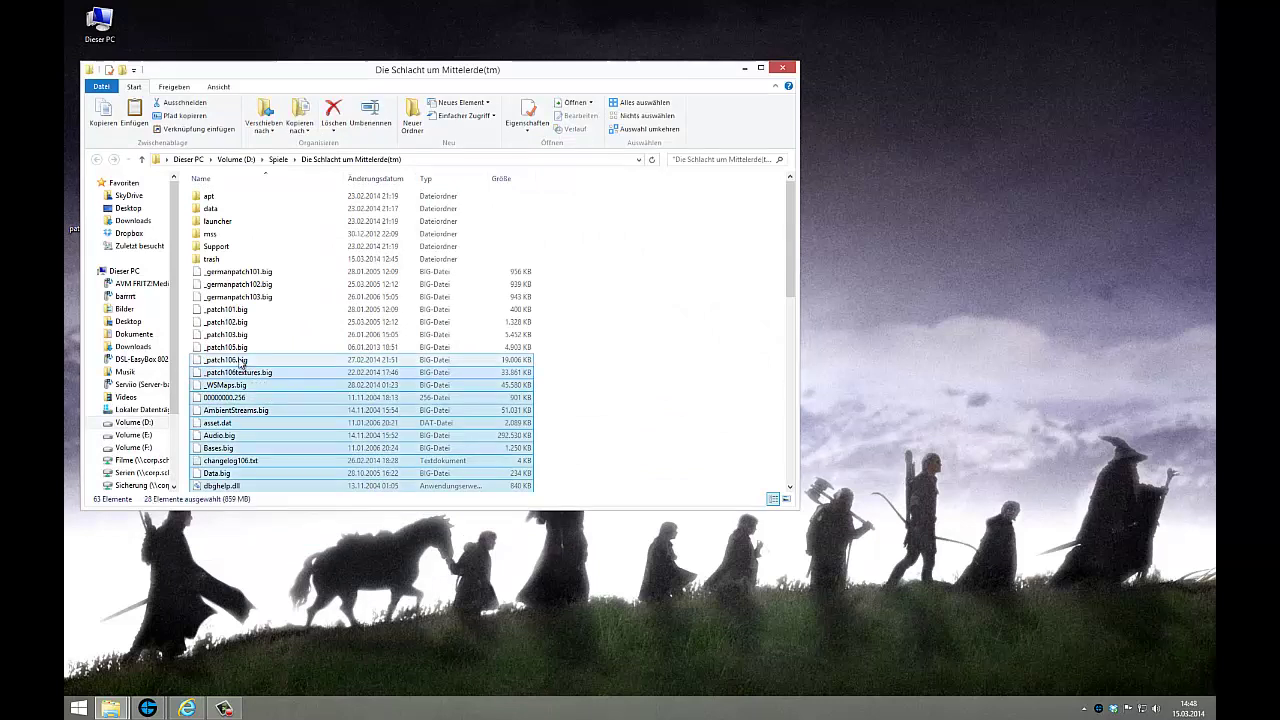
left_click(246, 361)
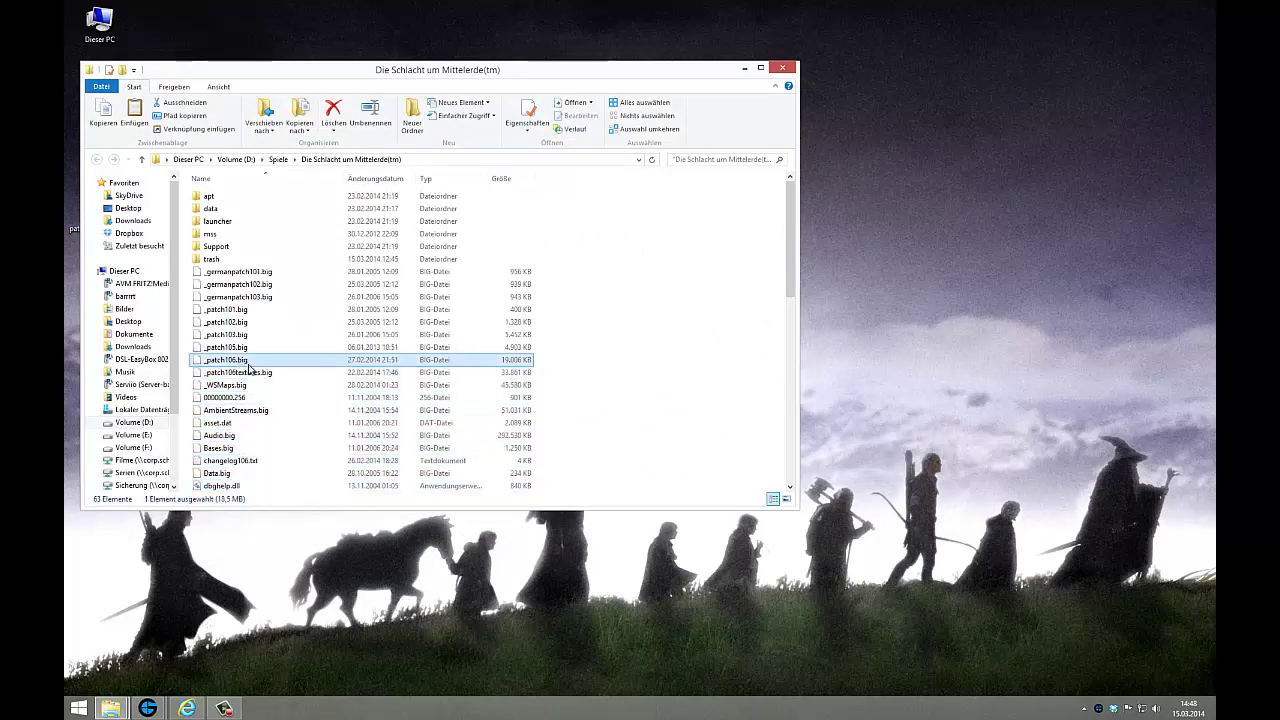
left_click(263, 375, "ctrl")
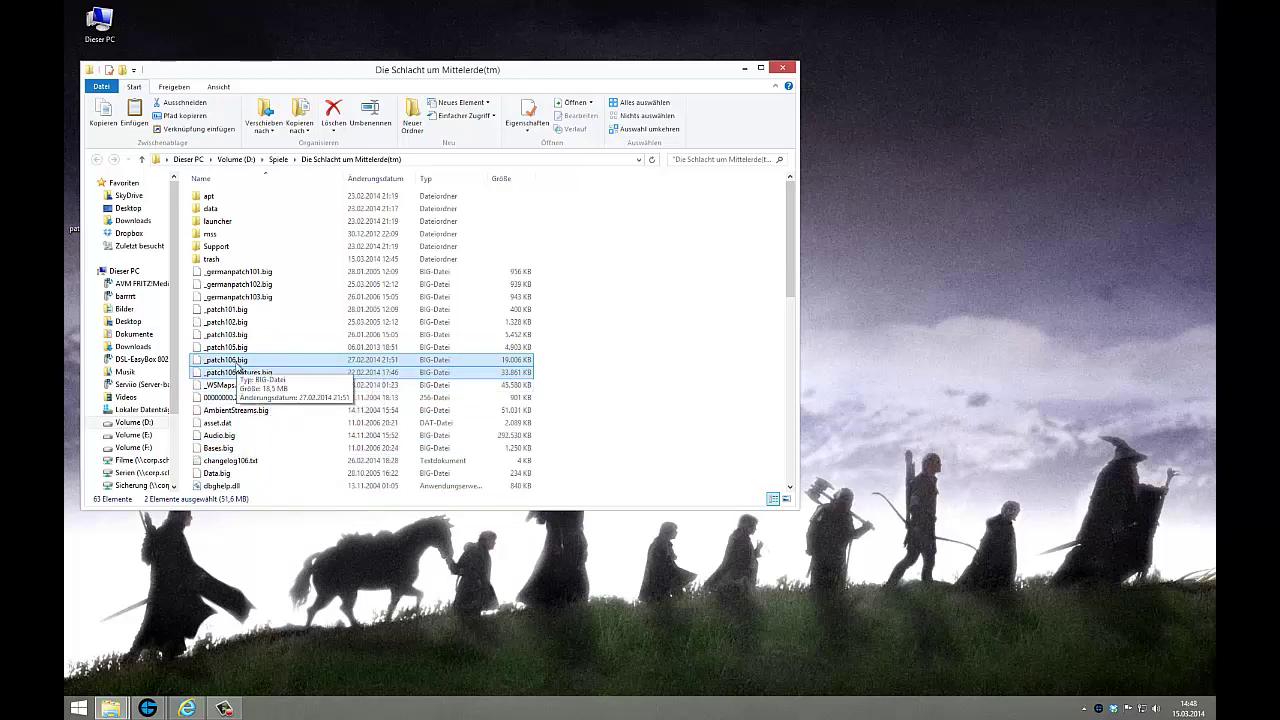
left_click_drag(238, 369, 995, 345)
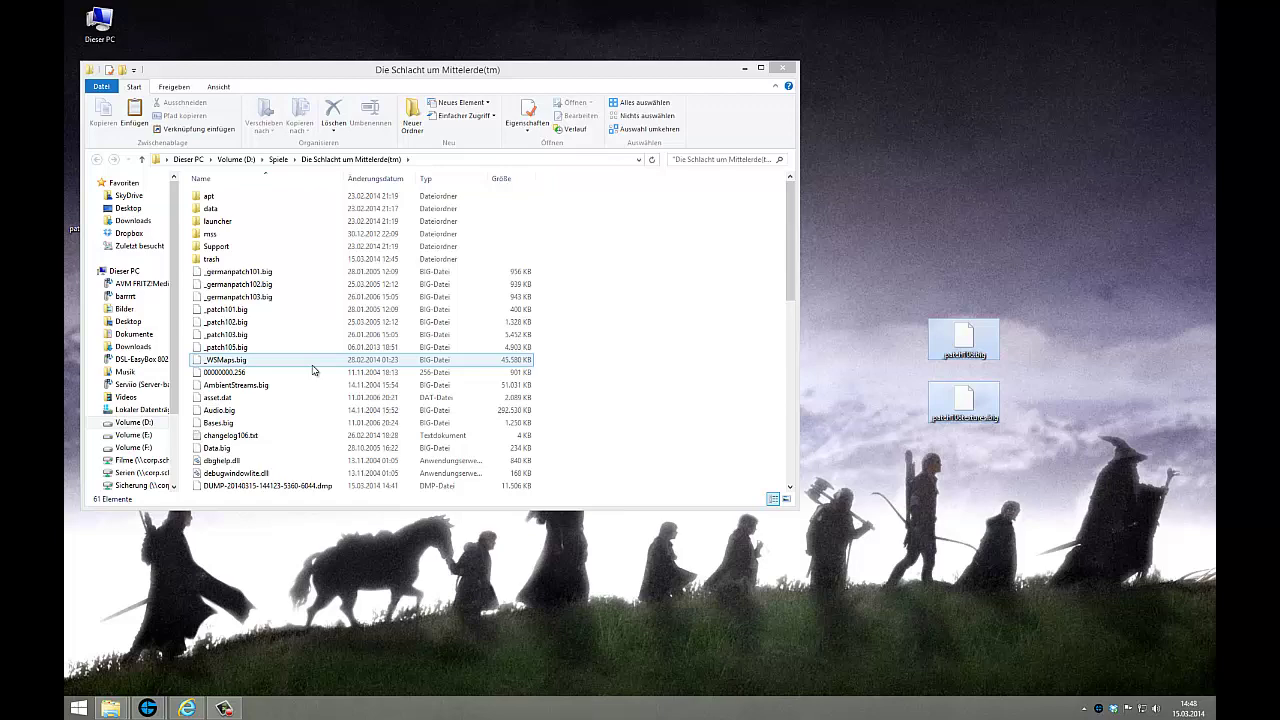
left_click(785, 69)
left_click(590, 163)
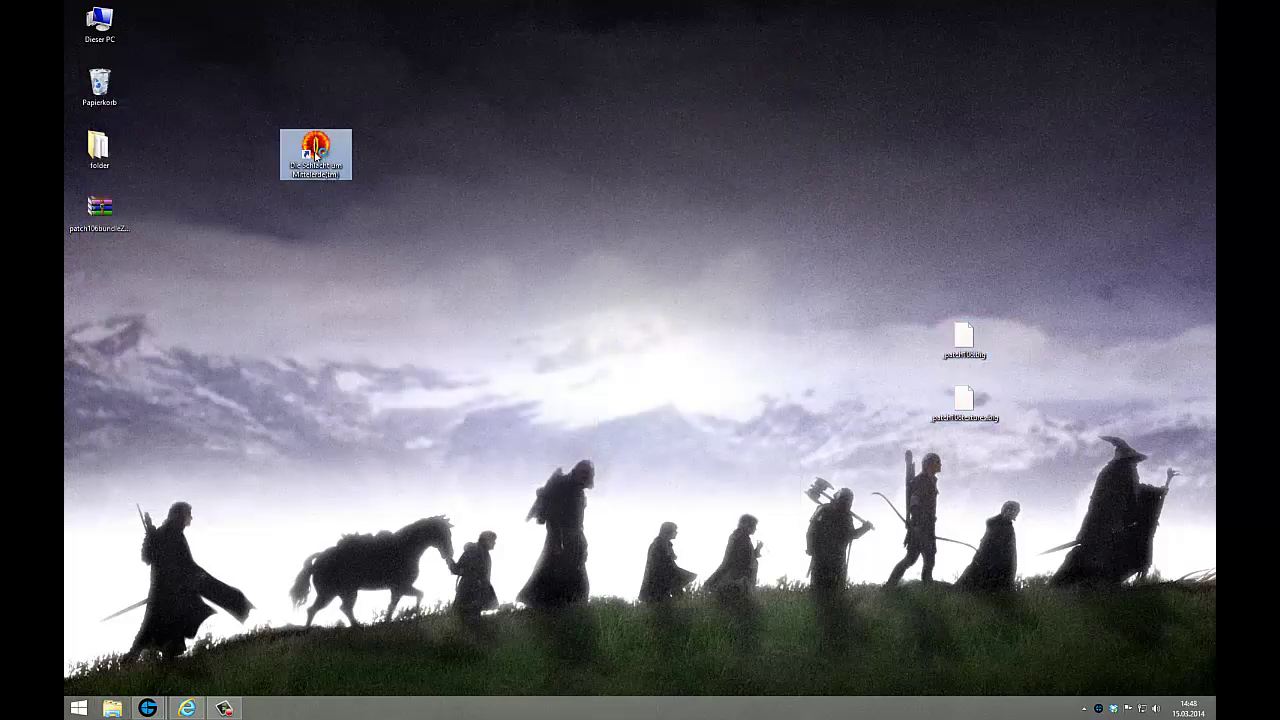
double_click(316, 152)
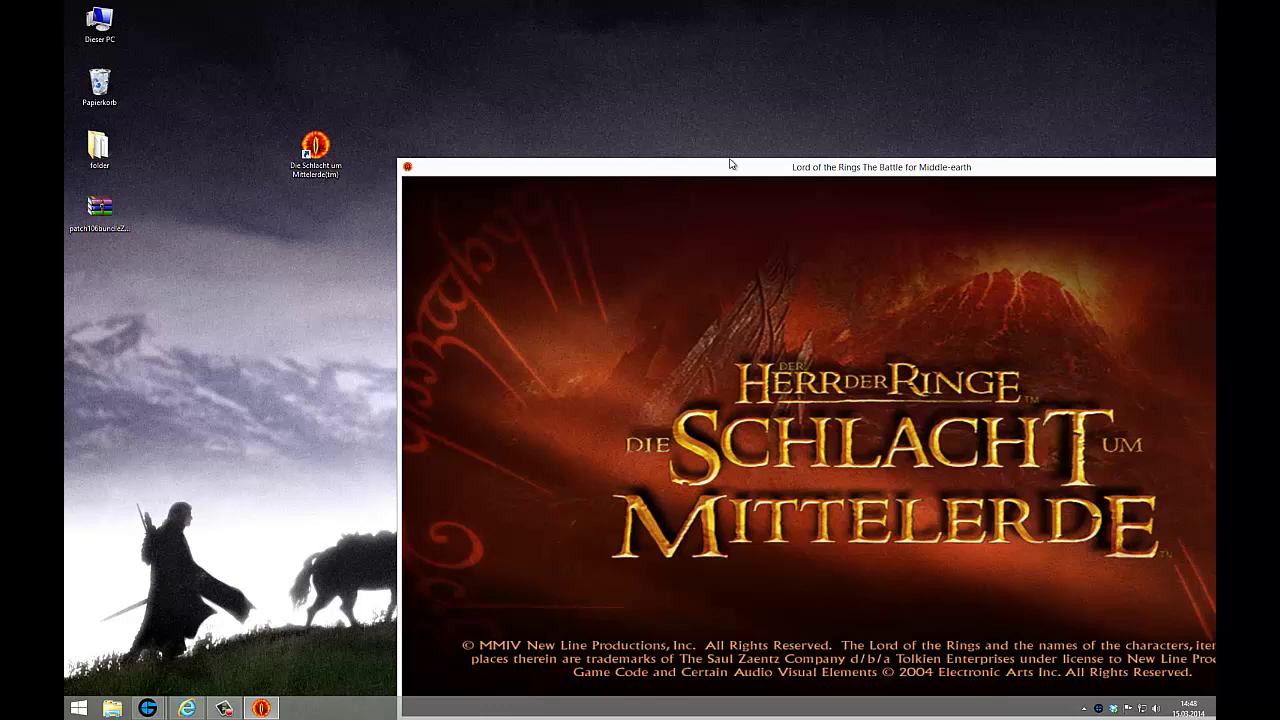
left_click_drag(730, 164, 528, 66)
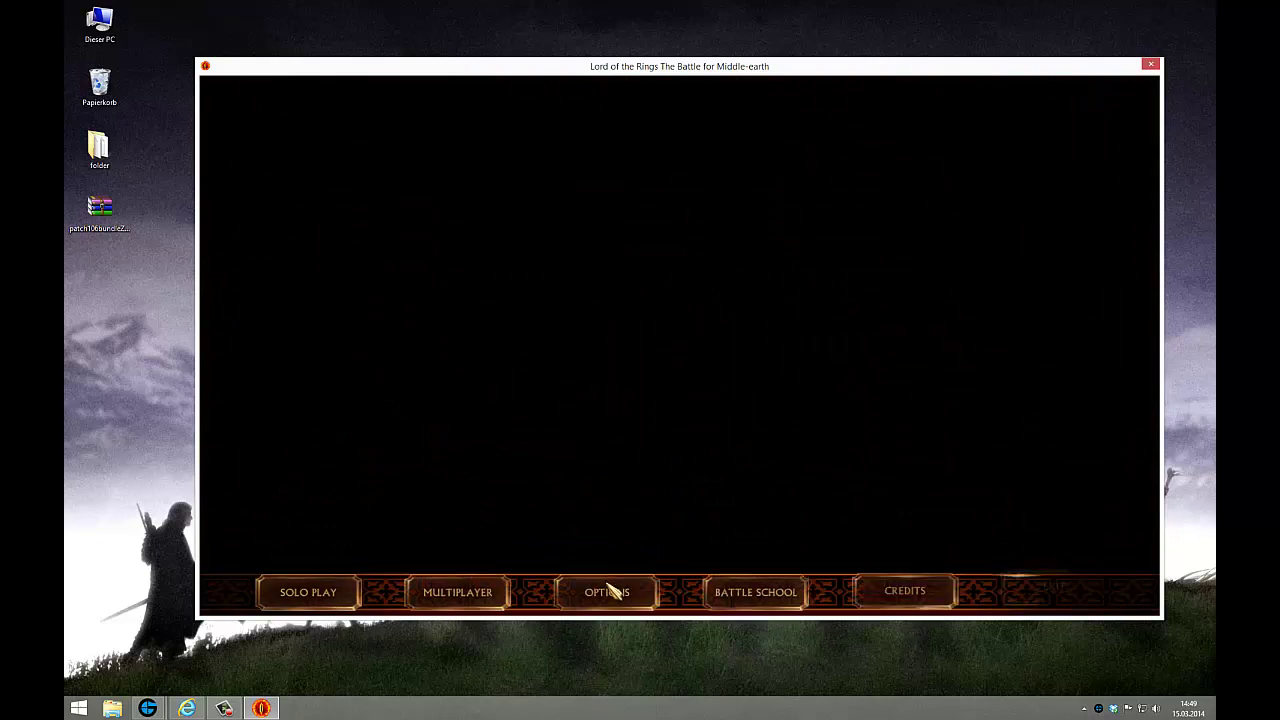
left_click(608, 591)
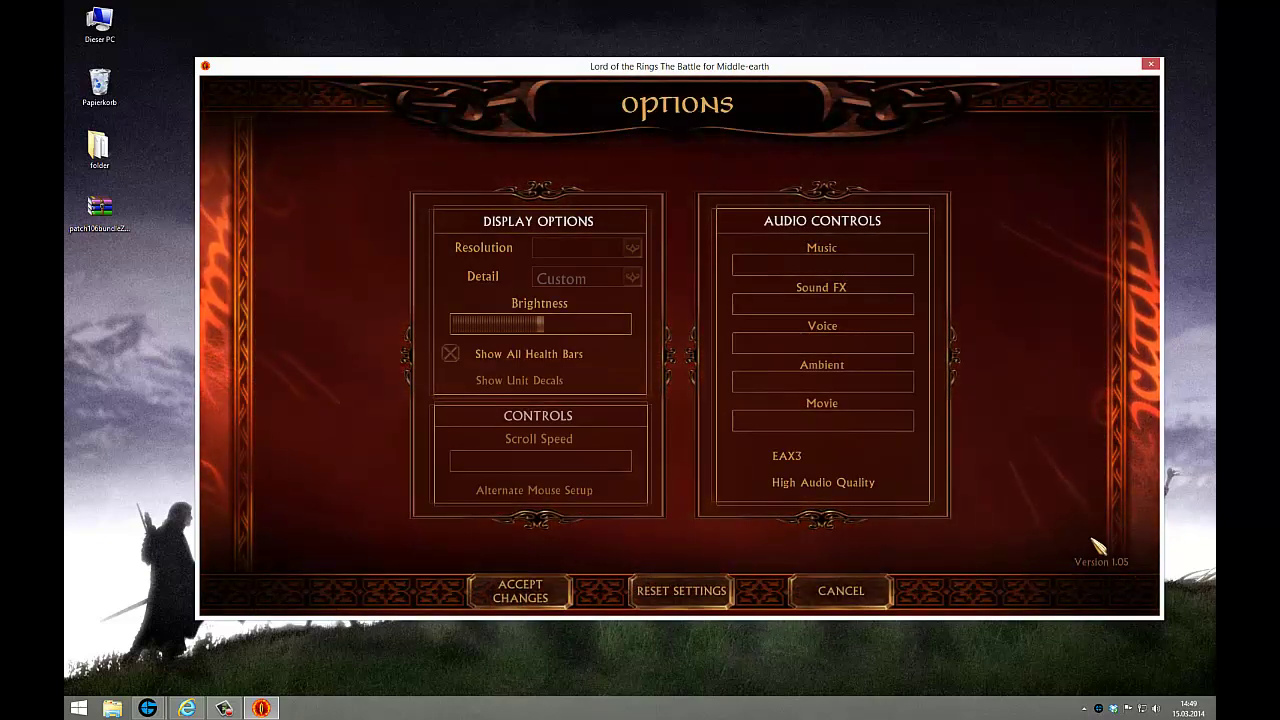
left_click(858, 598)
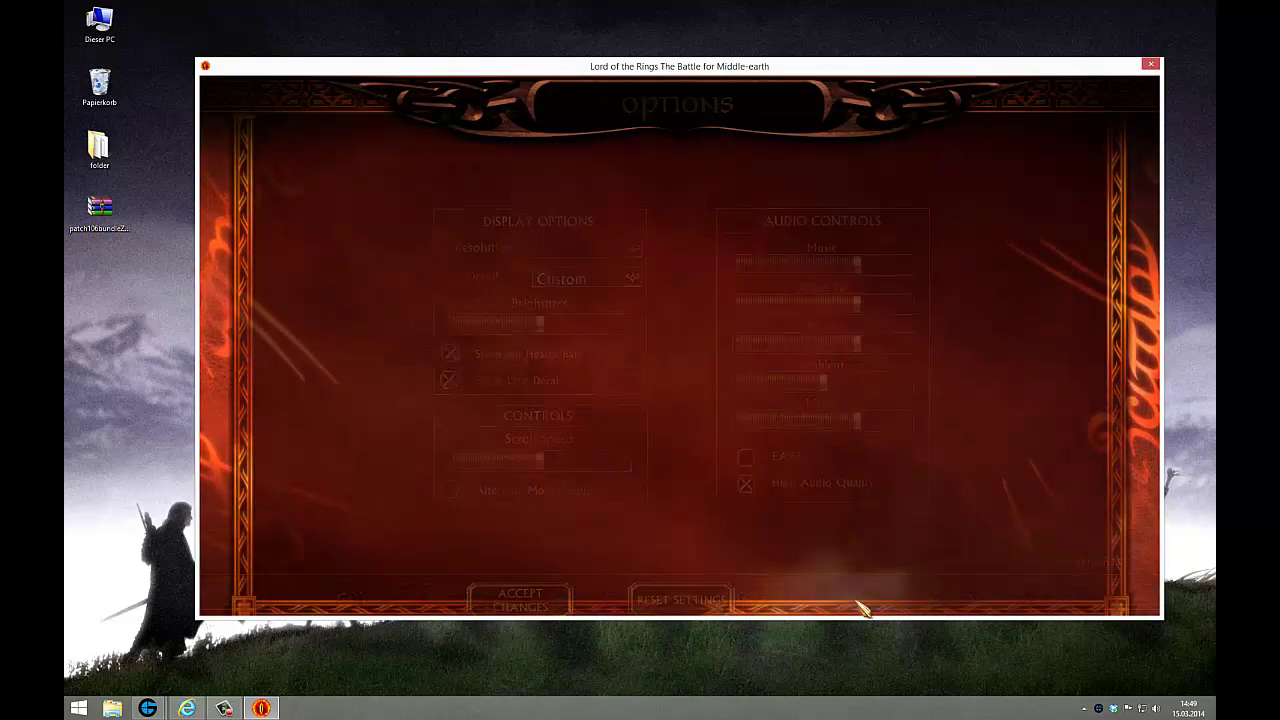
left_click(1156, 65)
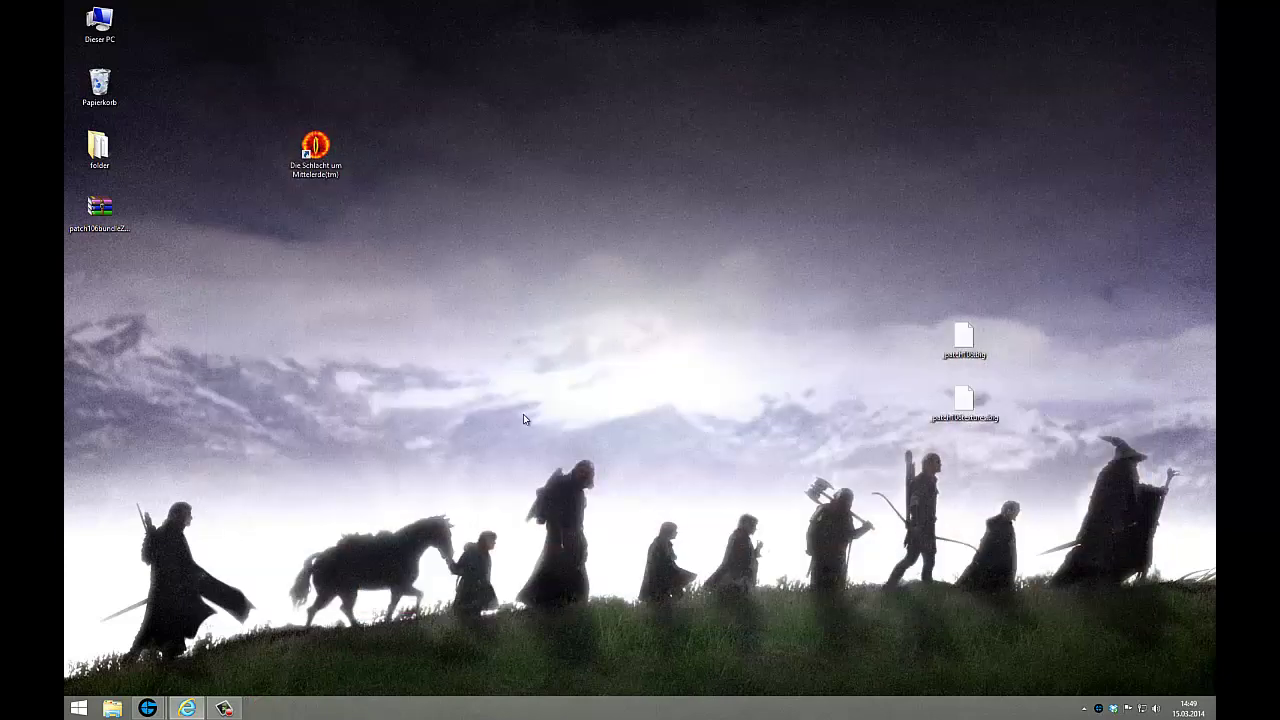
Open the game folder from the shortcut's properties and copy both patch .big files into it.
right_click(300, 165)
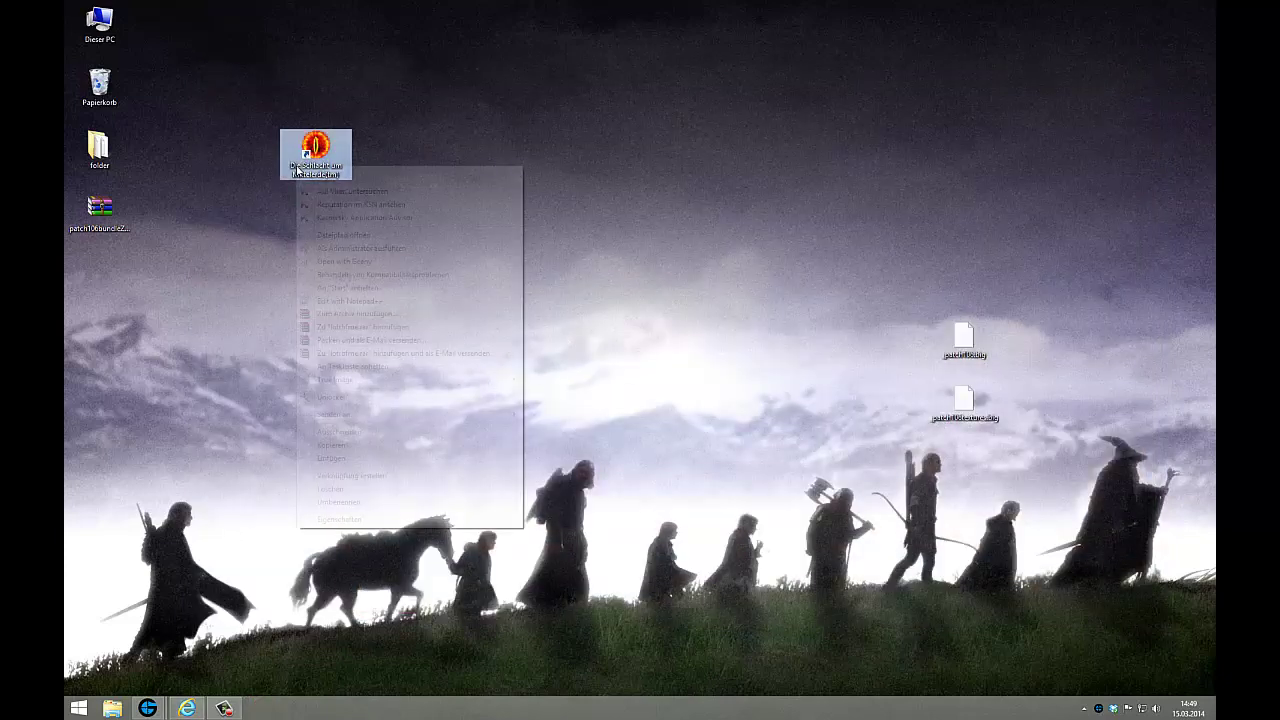
left_click(390, 518)
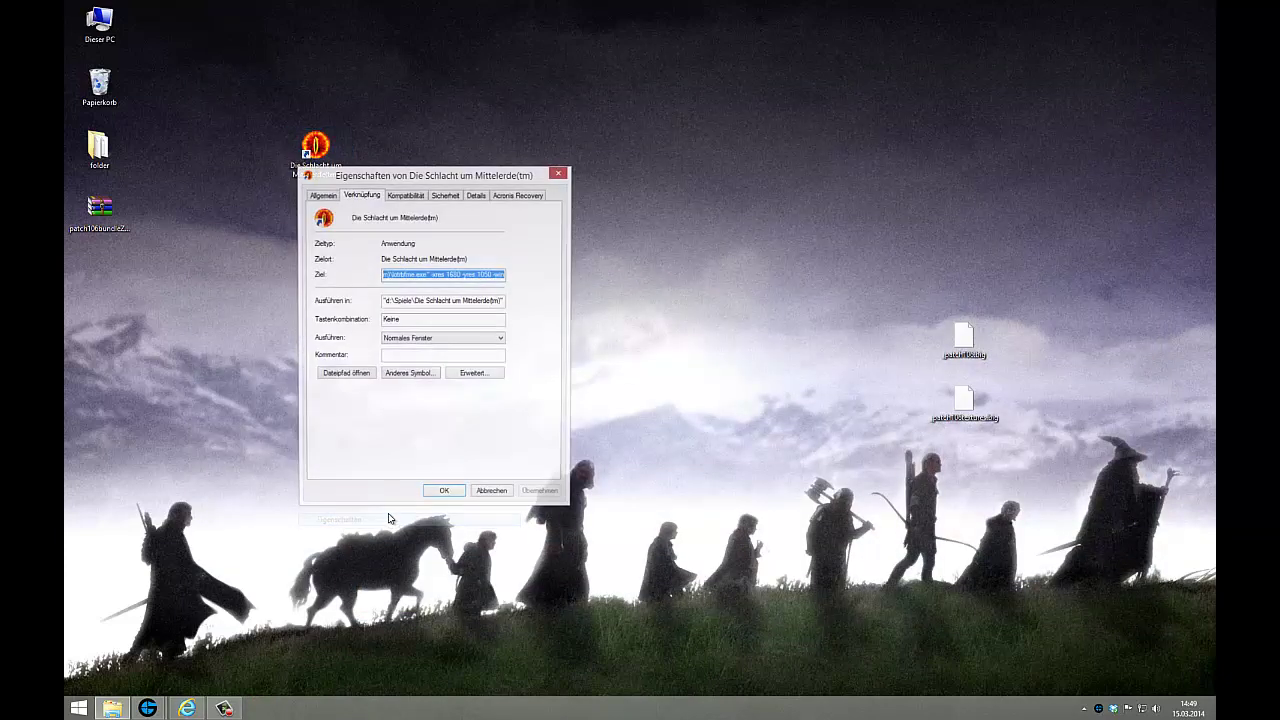
left_click(330, 376)
left_click_drag(1124, 485, 640, 236)
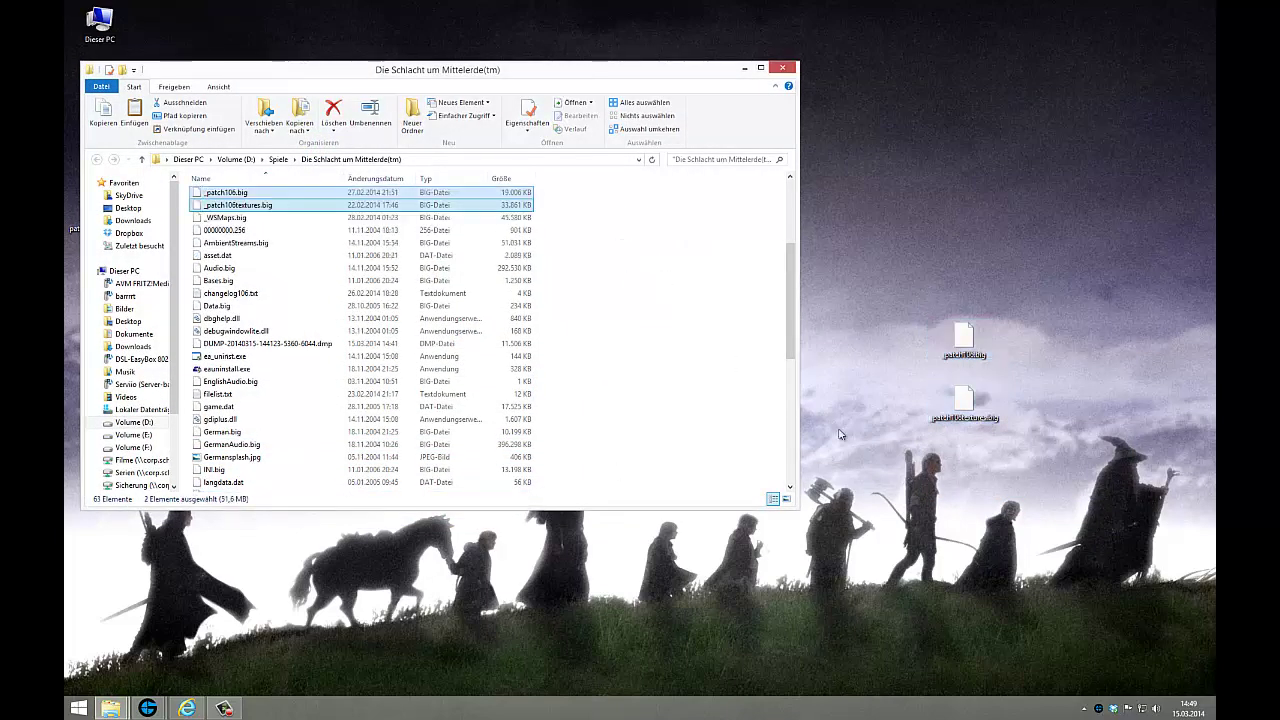
Delete the two patch files from the desktop, close the folder and properties, and restore the browser.
left_click_drag(1034, 240, 916, 500)
key("Delete")
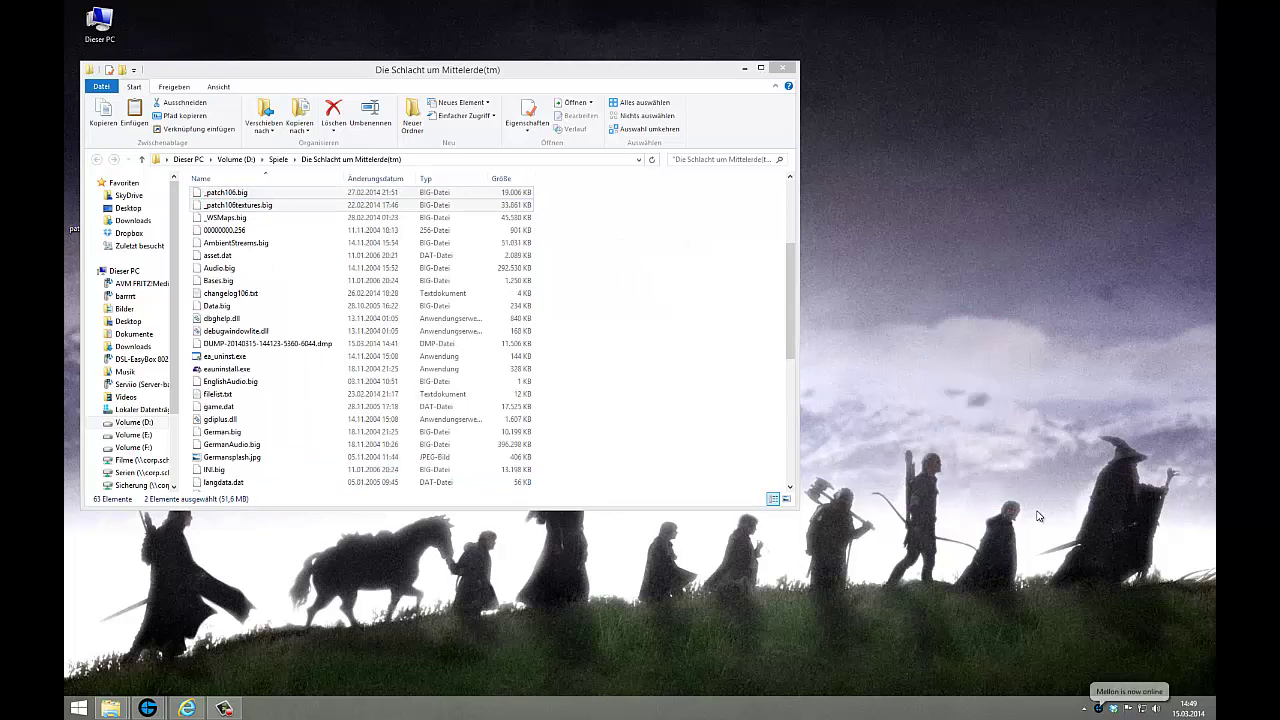
left_click(744, 68)
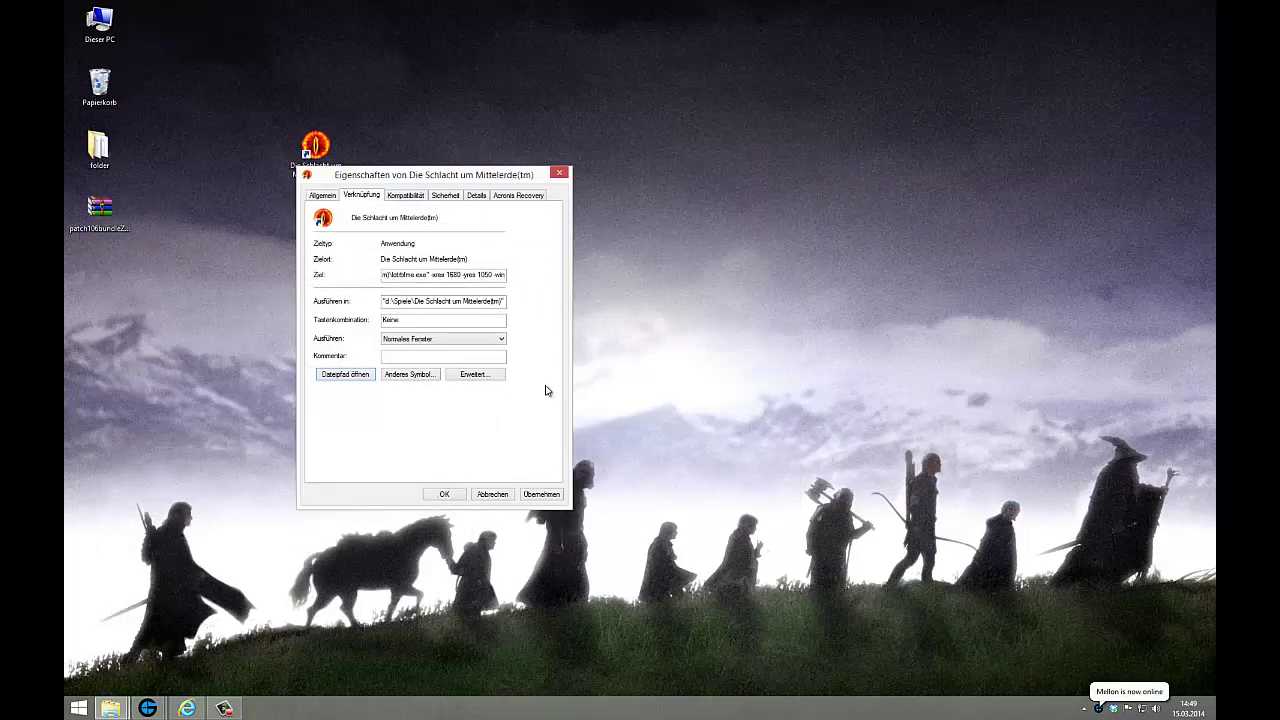
left_click(494, 496)
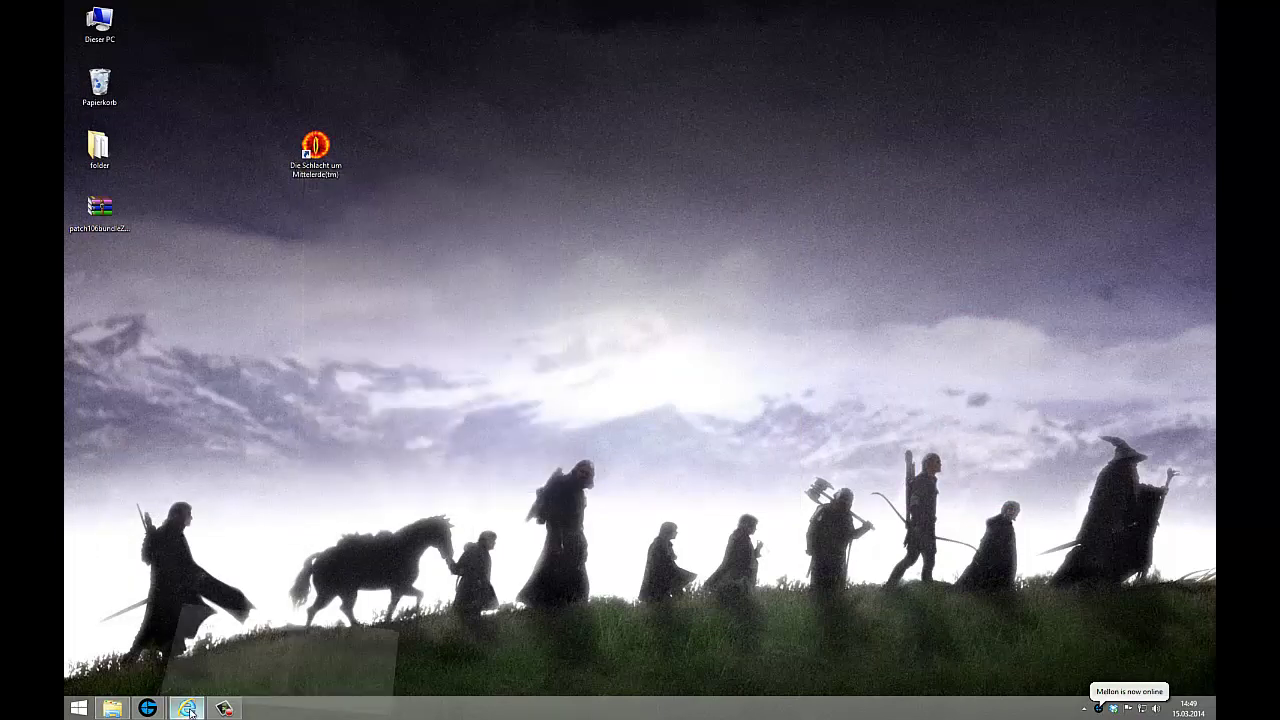
left_click(187, 708)
Open the Multilanguage support forum topic and find the German language file link.
scroll(669, 220, "up", 3)
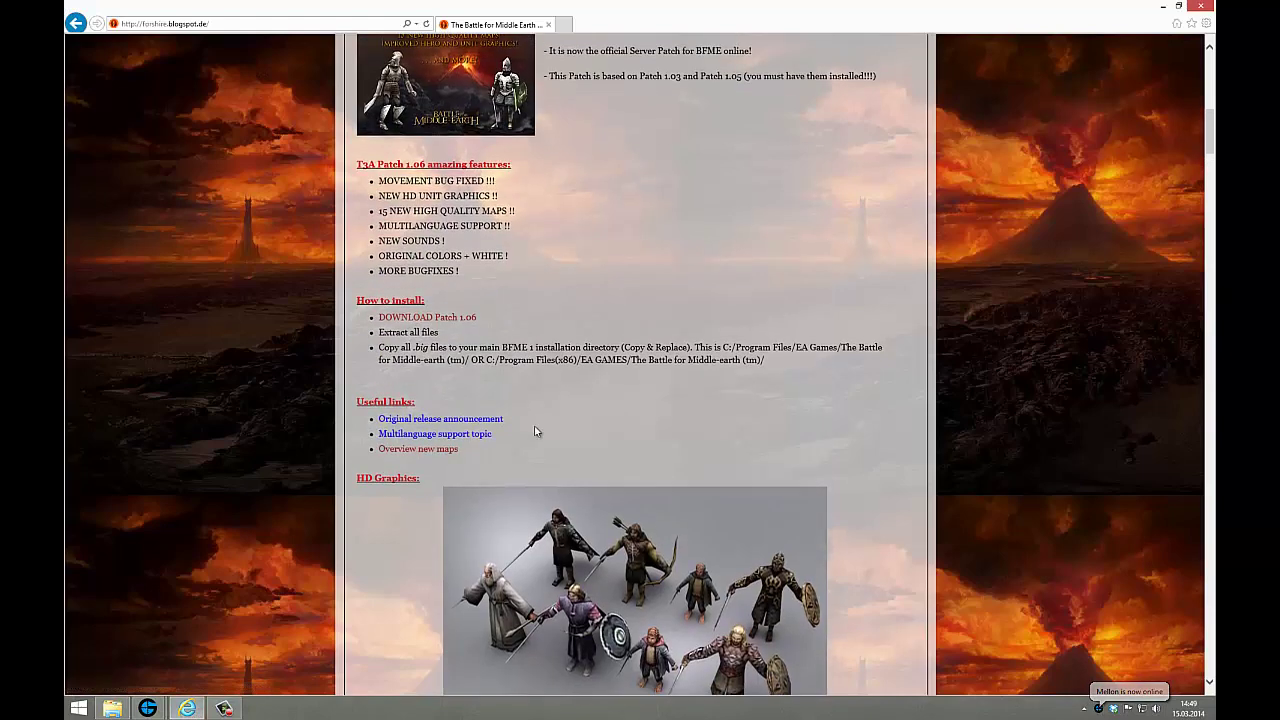
left_click(452, 437)
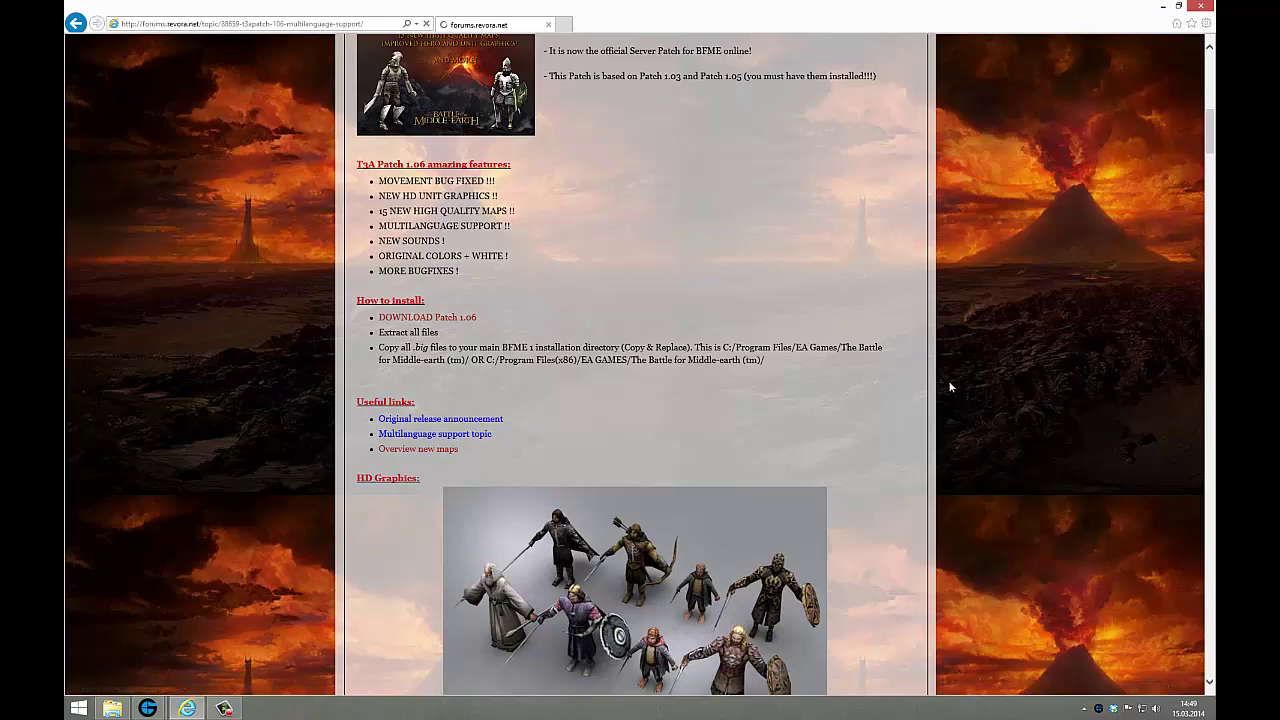
scroll(886, 343, "down", 5)
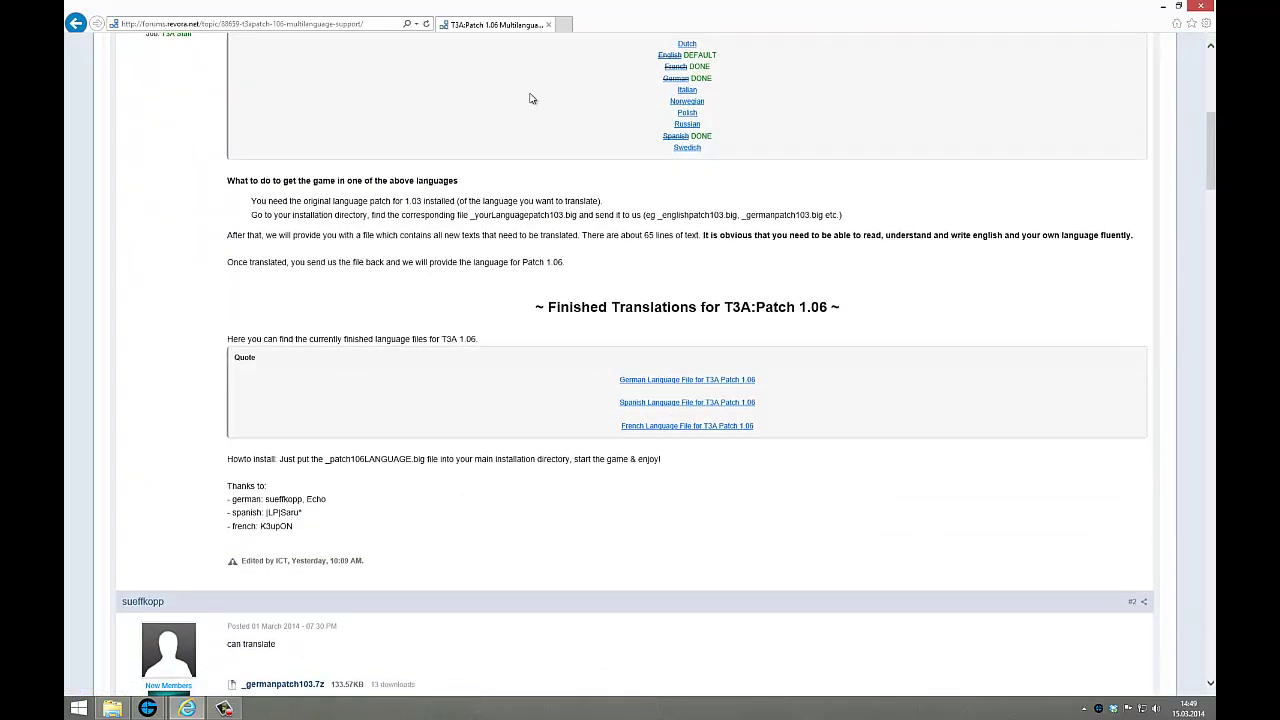
scroll(528, 177, "up", 2)
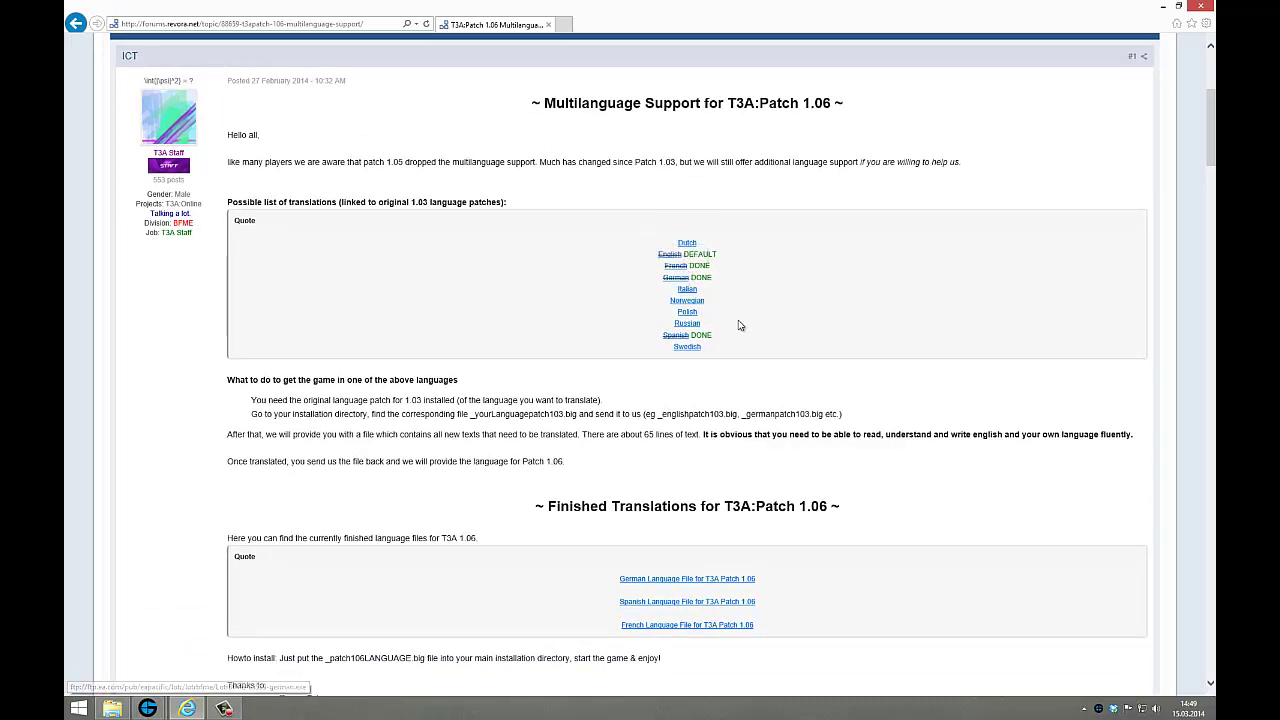
scroll(715, 389, "down", 2)
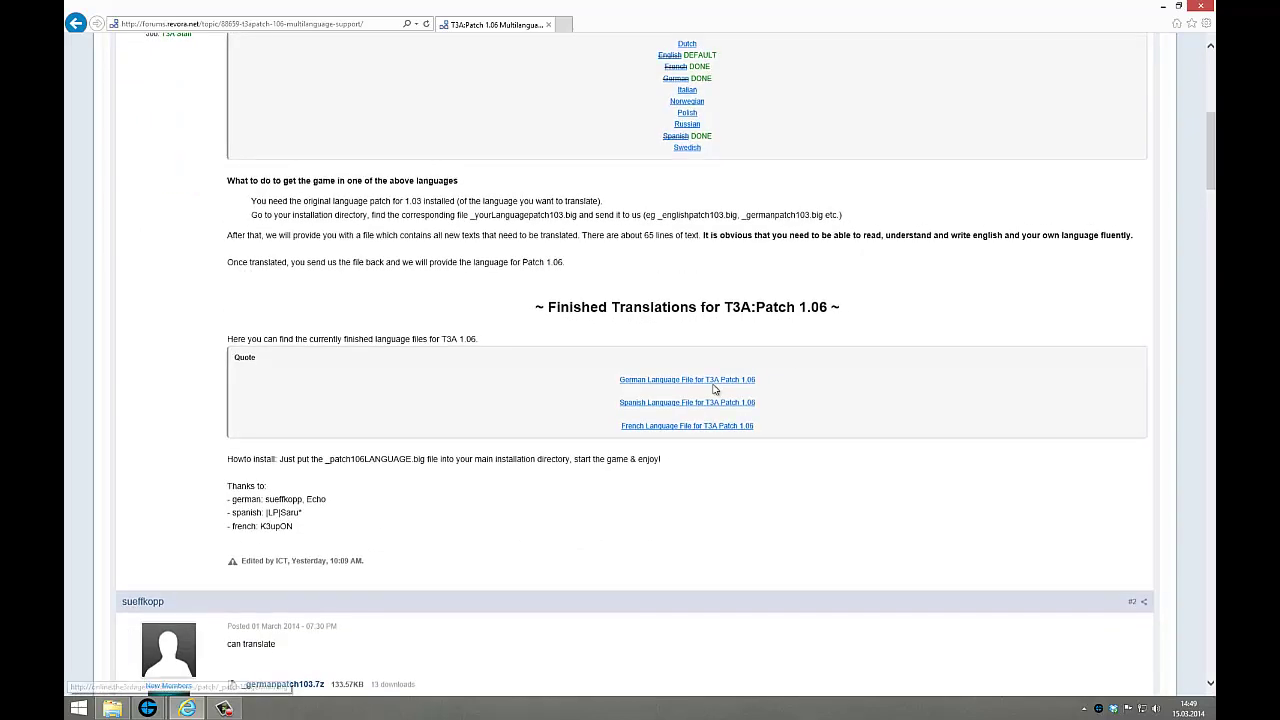
Save the 'German Language File for T3A Patch 1.06' (_patch106german.big) to the desktop with Speichern unter.
left_click(714, 385)
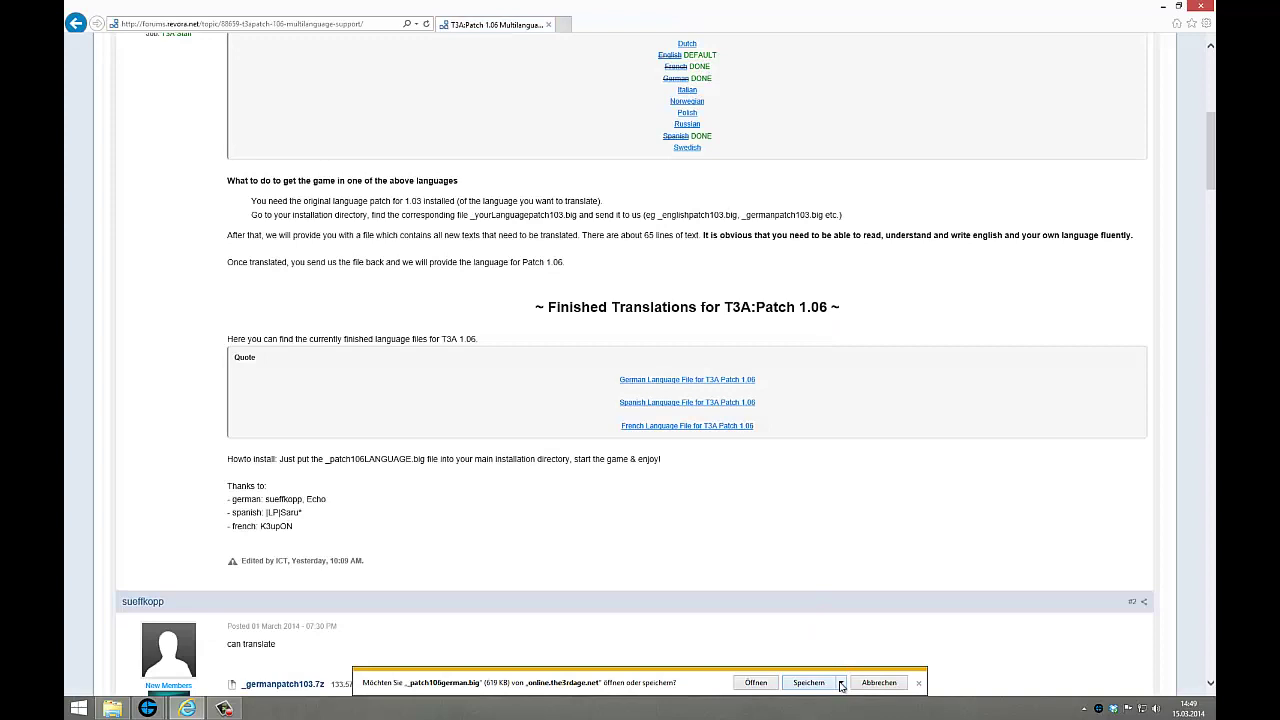
left_click(841, 683)
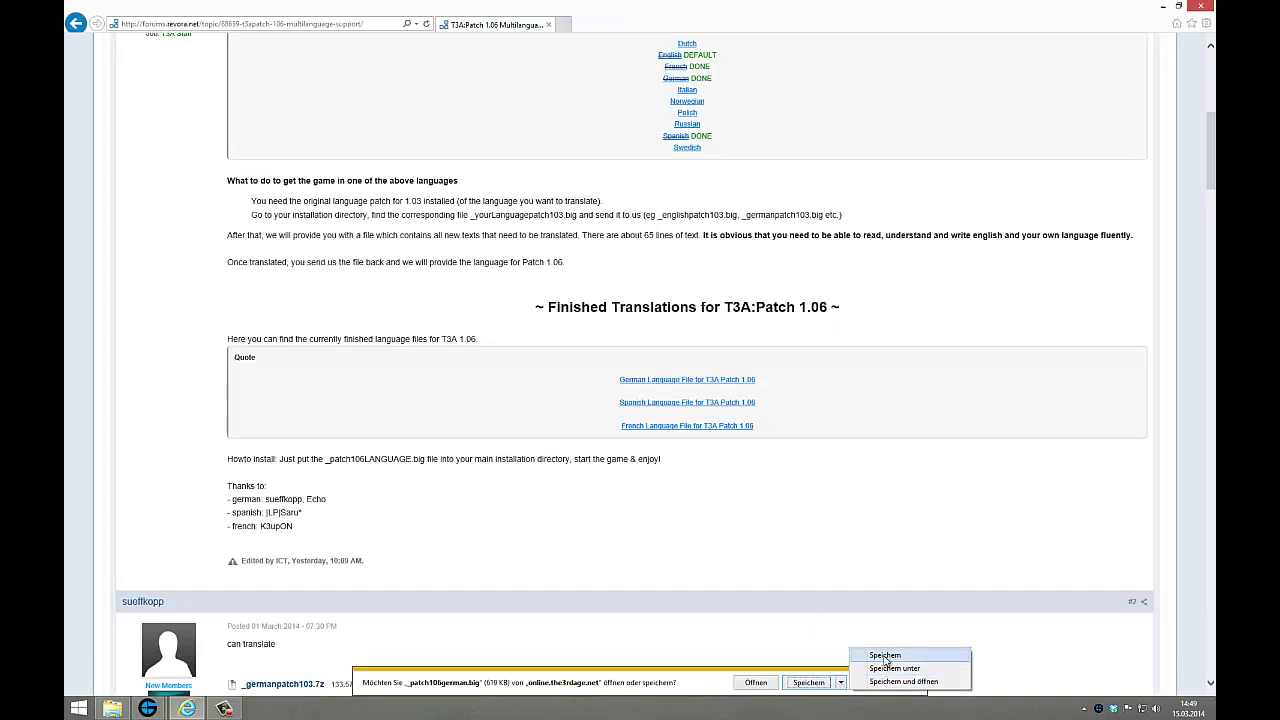
left_click(885, 668)
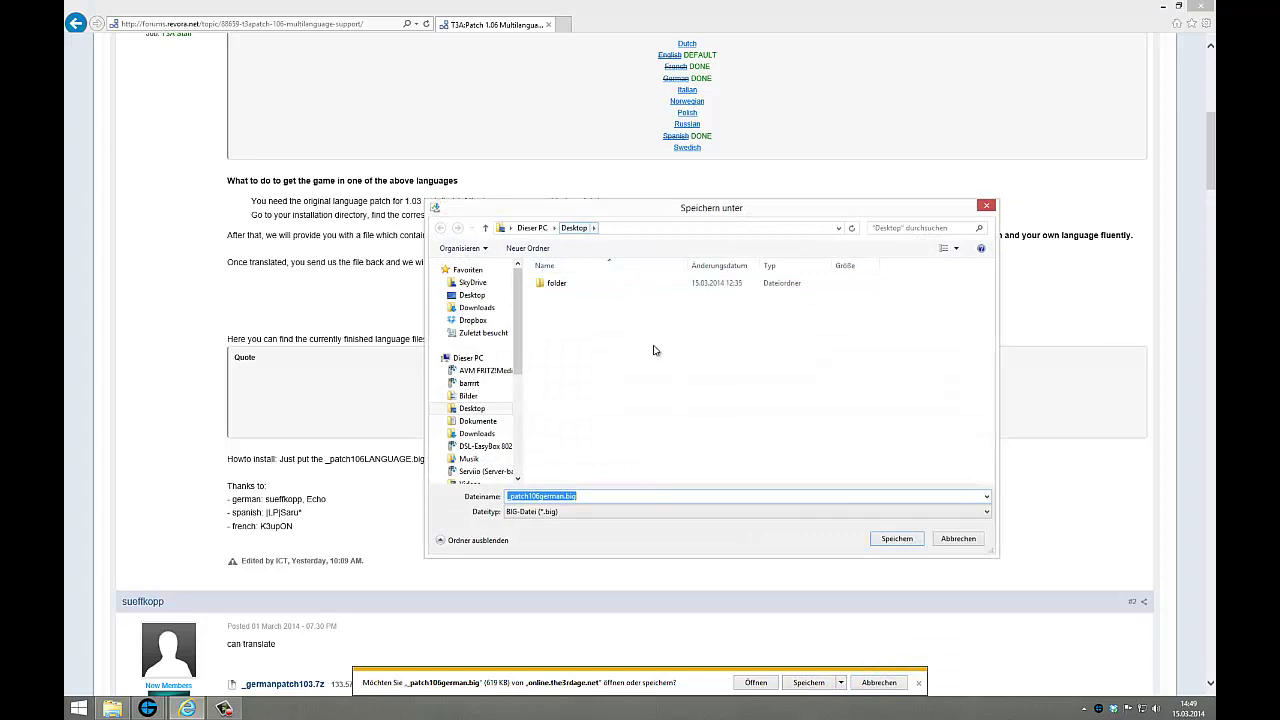
left_click(896, 539)
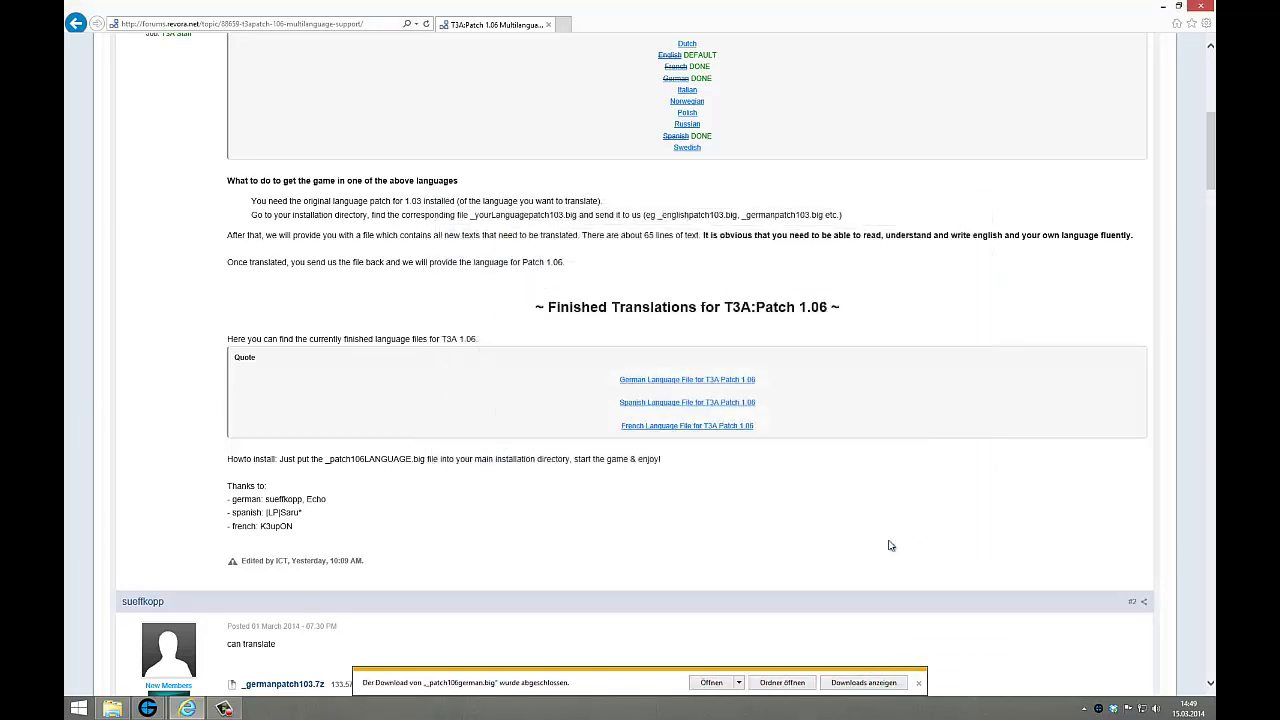
left_click(1162, 7)
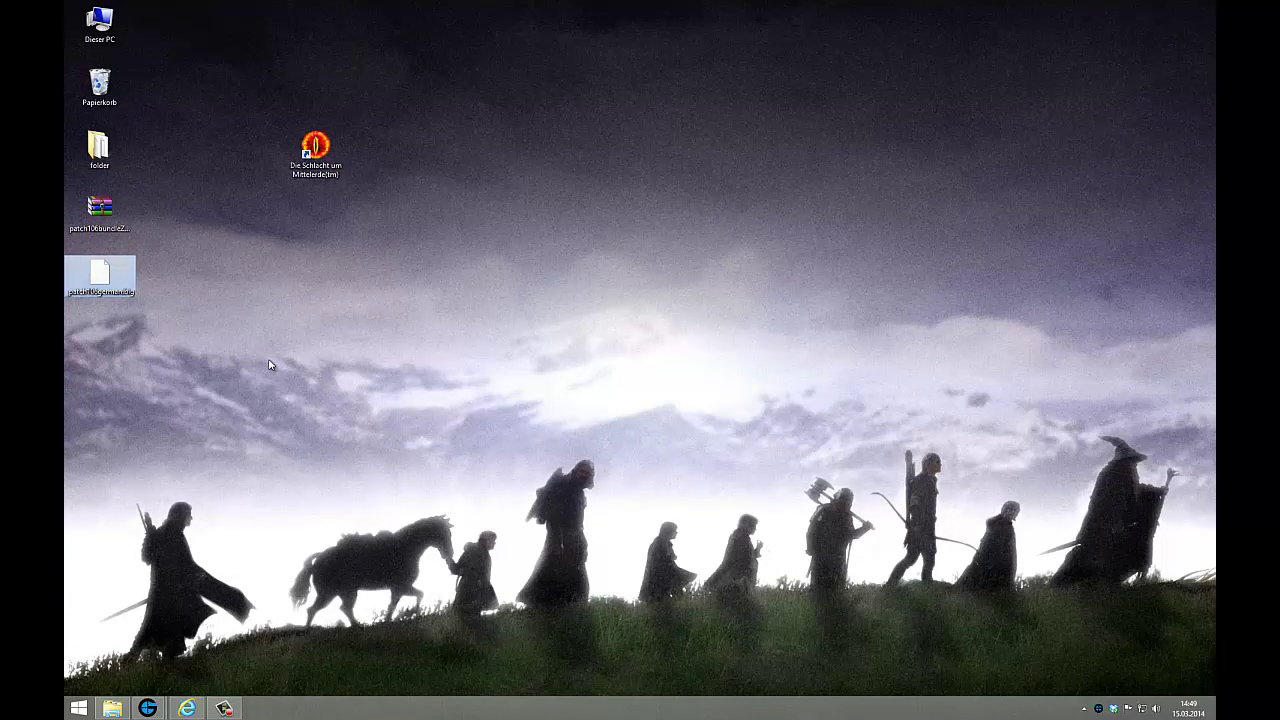
Drag _patch106german.big from the desktop into the game folder, then relaunch the game from its shortcut.
left_click(112, 708)
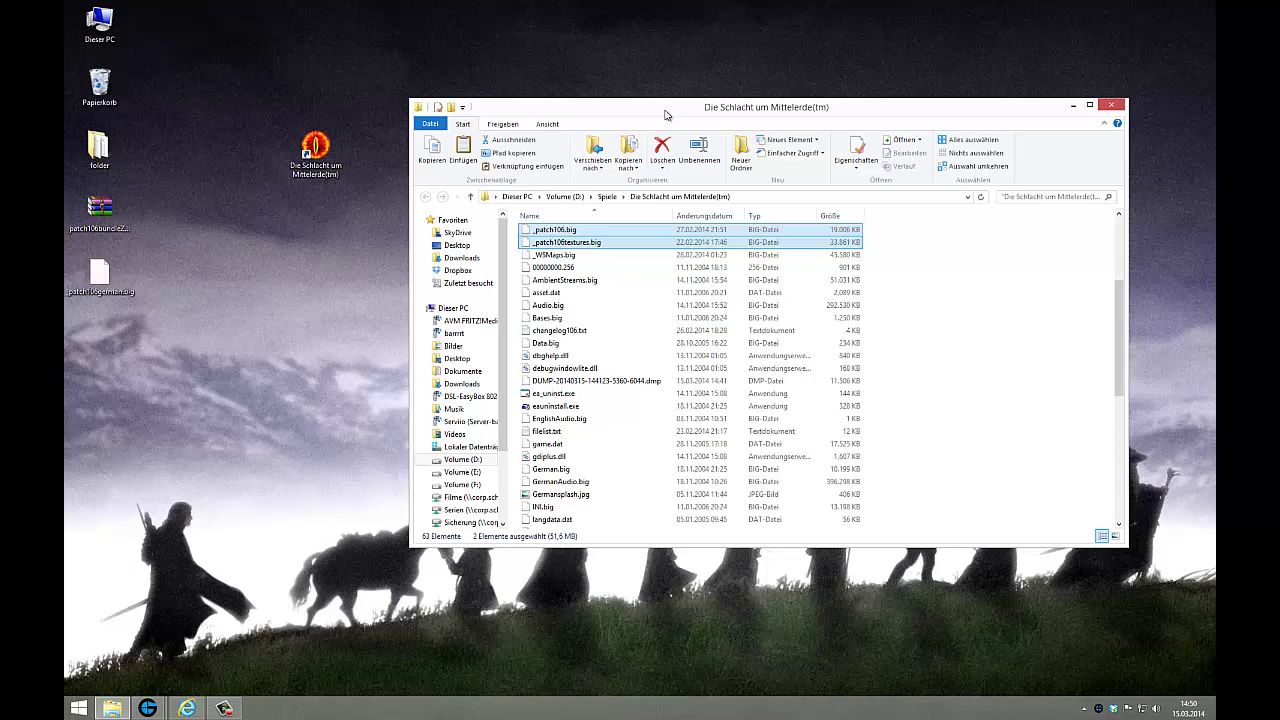
left_click_drag(562, 241, 972, 257)
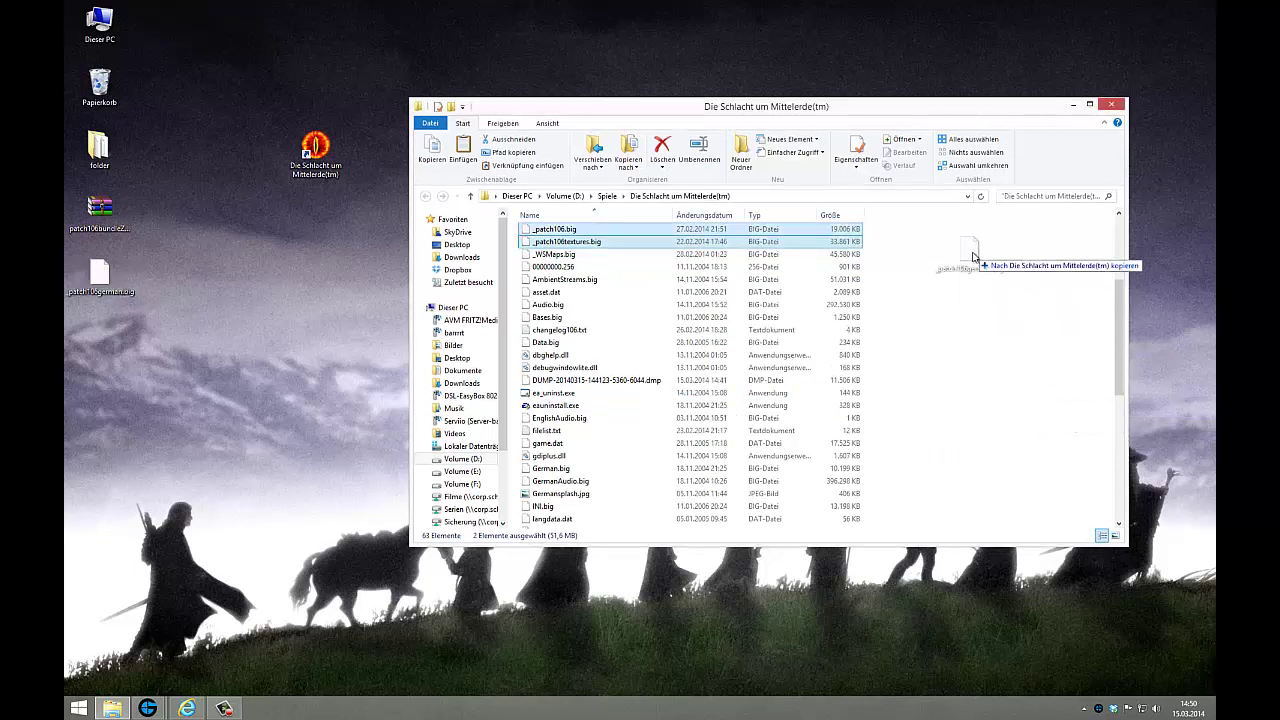
left_click_drag(972, 257, 972, 258)
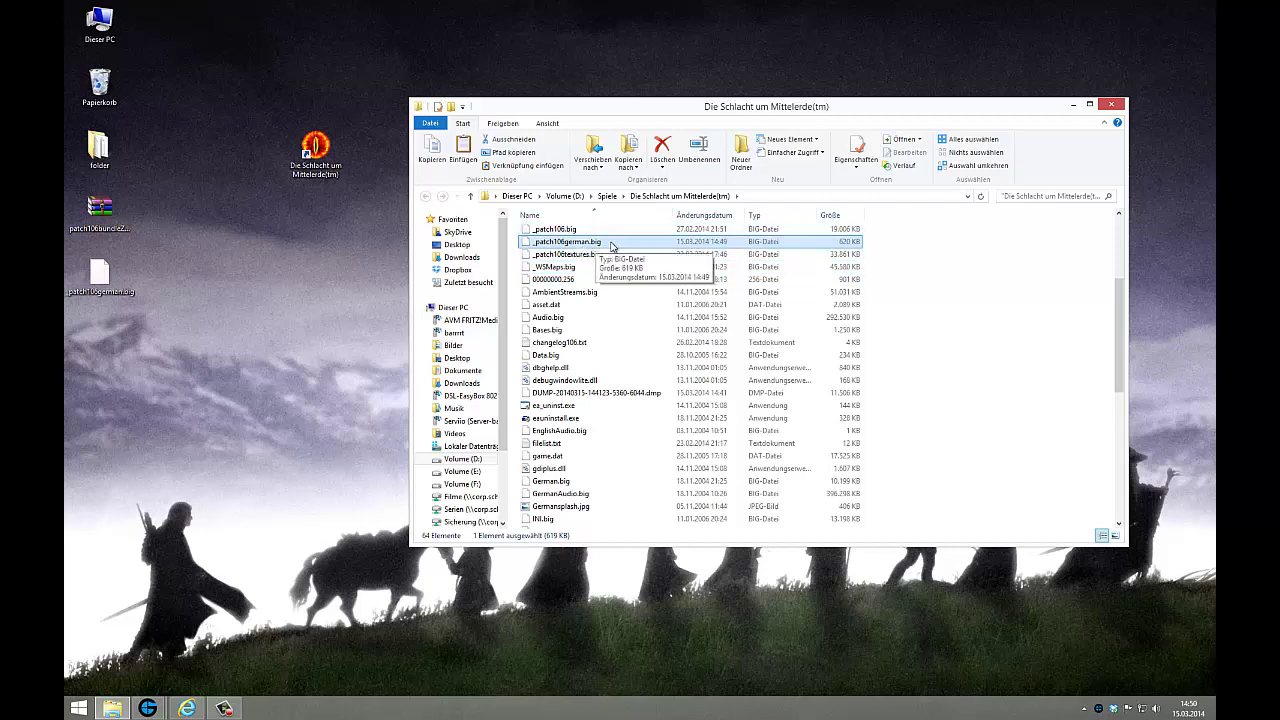
double_click(315, 150)
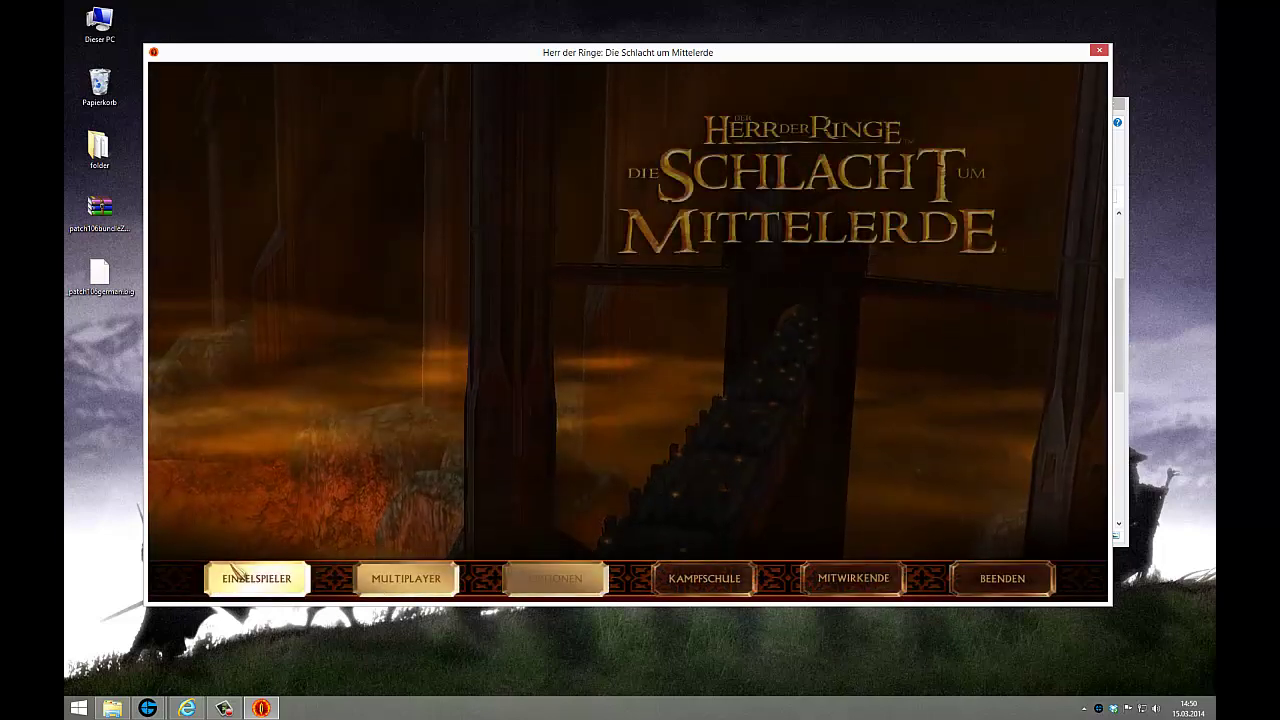
Confirm the EINZELSPIELER menu shows German labels, go back with ZURÜCK, and quit the game.
left_click(290, 580)
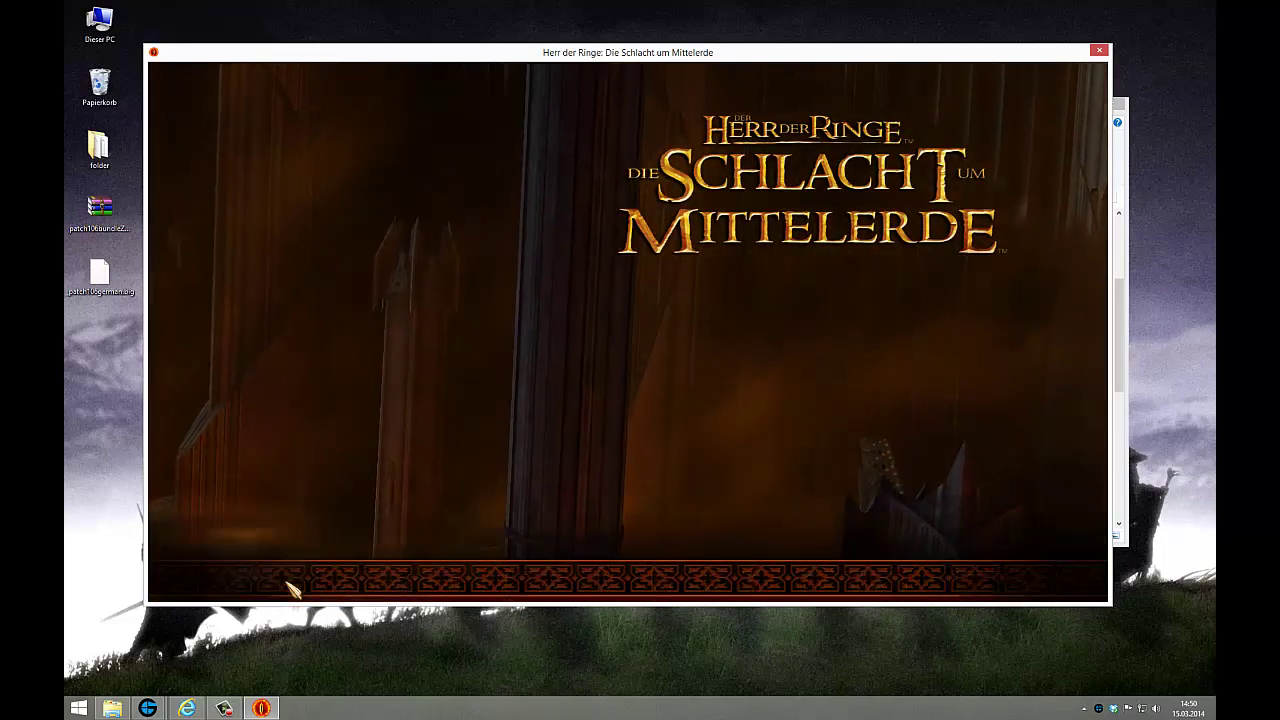
left_click(915, 578)
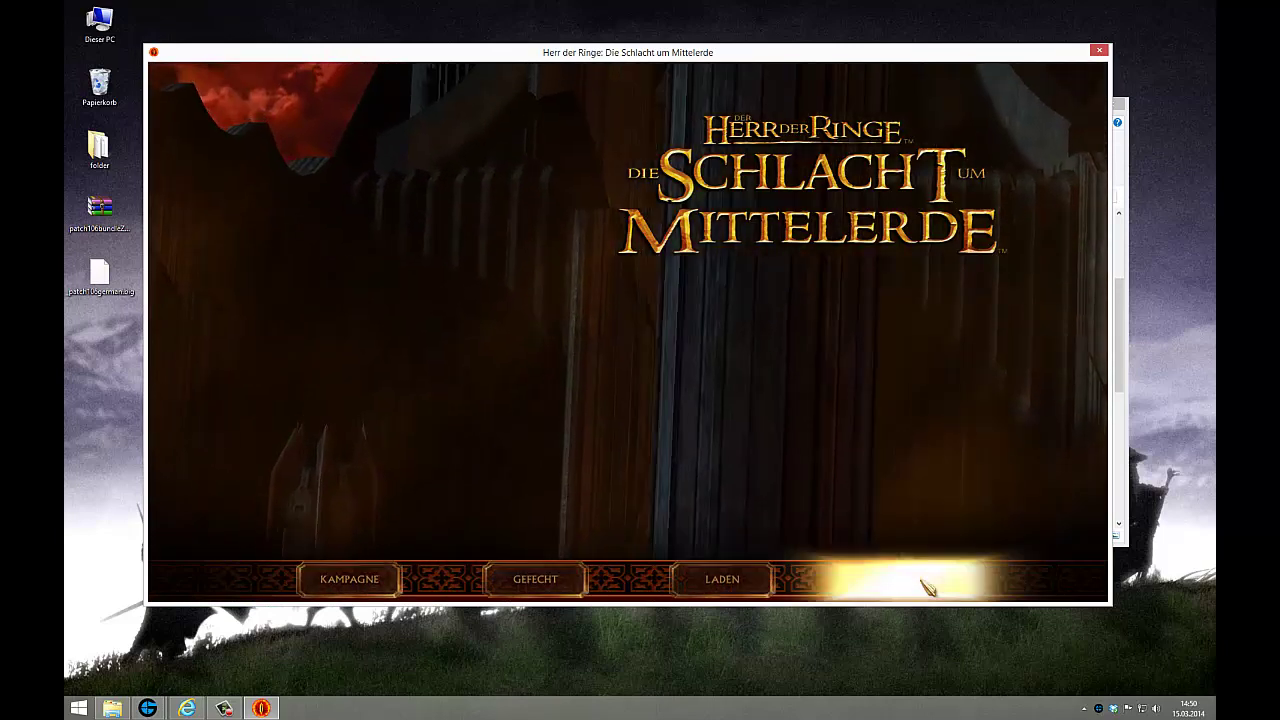
left_click(1099, 50)
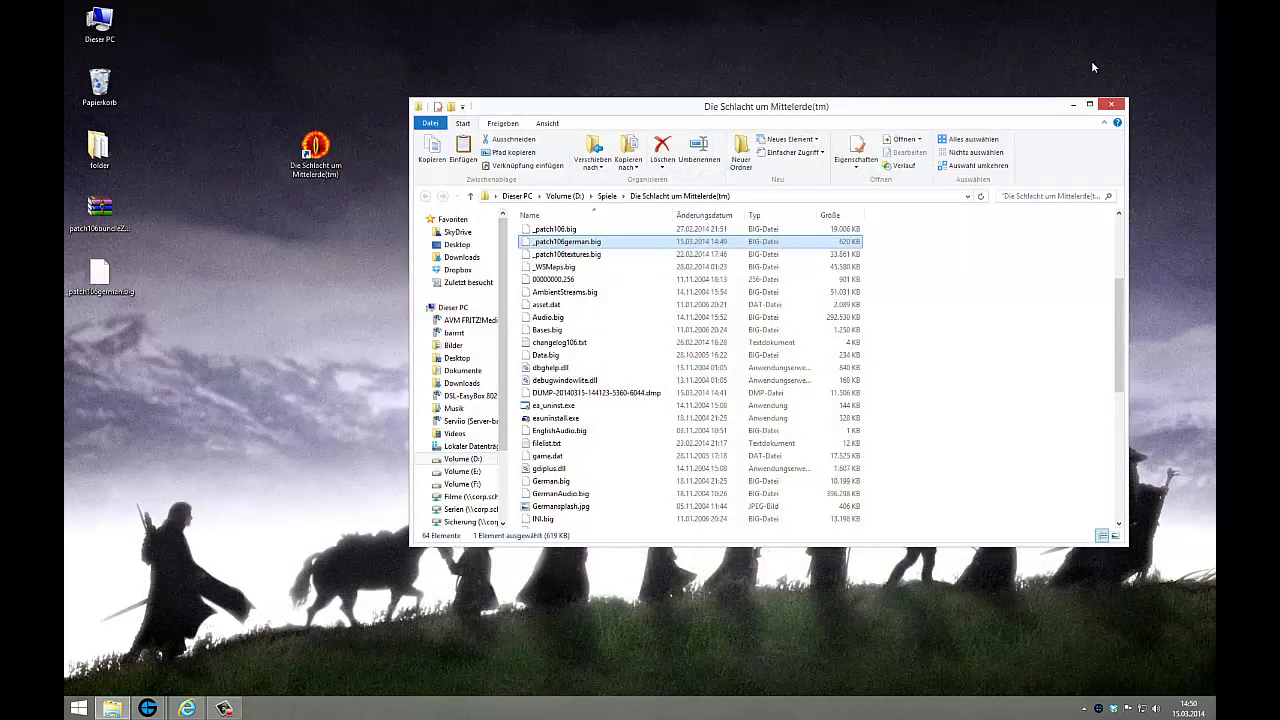
left_click_drag(1033, 105, 955, 77)
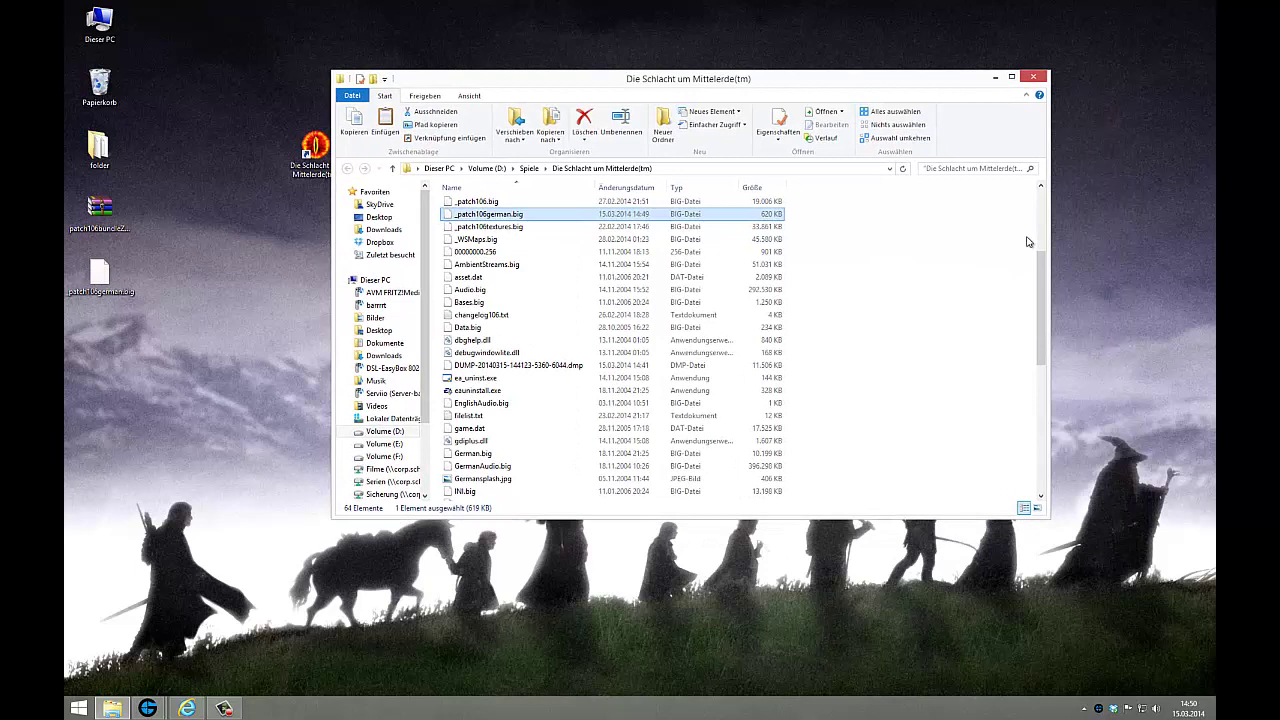